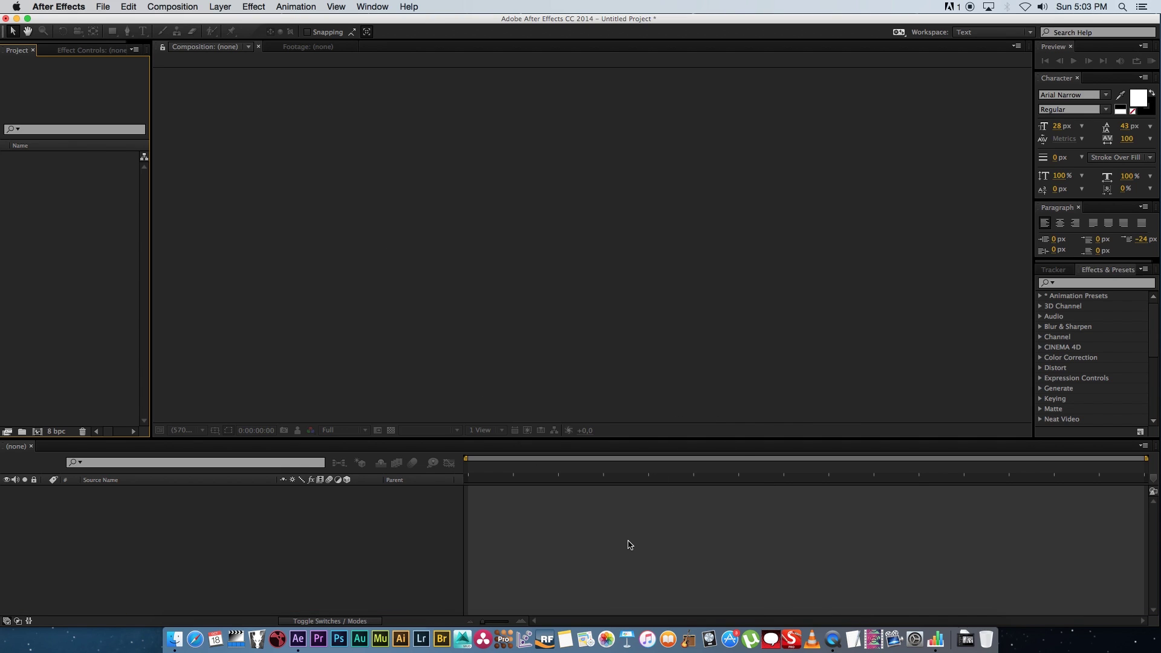
Look over the Character and Cast columns in the Numbers cast list
key("super+Tab")
key("super+Tab")
key("super+Tab")
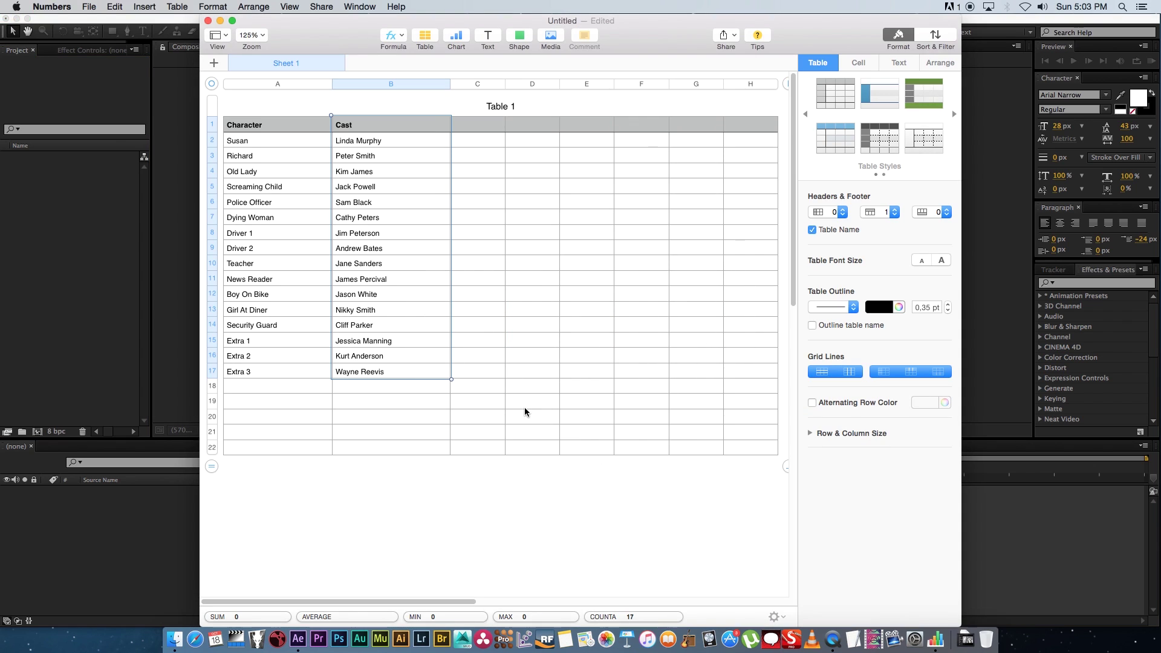
left_click_drag(285, 127, 296, 367)
left_click_drag(381, 131, 383, 371)
left_click_drag(291, 127, 372, 369)
left_click(378, 311)
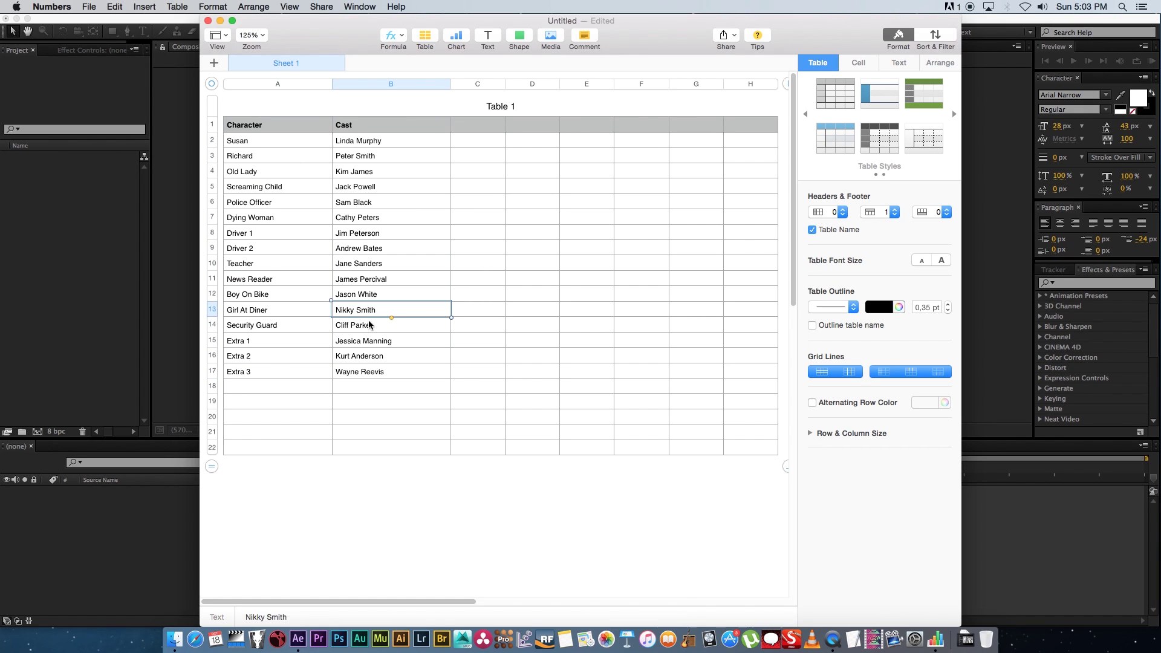
Create Comp 1, a new 1920×1080, 24 fps, 20-second composition
key("super+Tab")
right_click(68, 219)
left_click(89, 226)
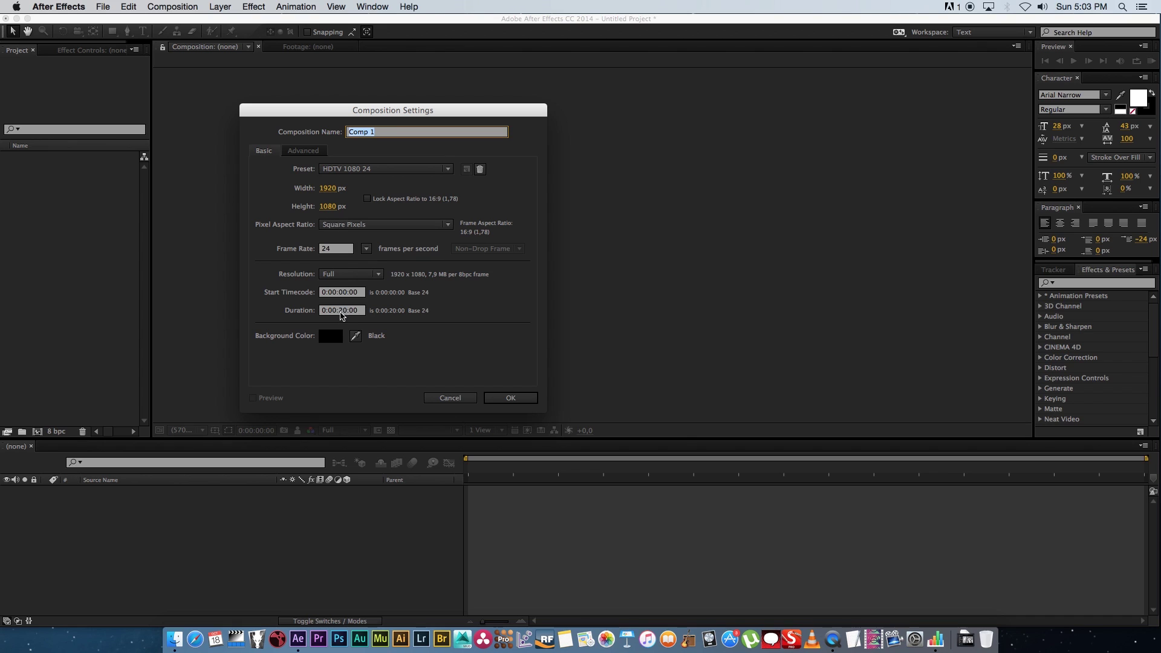
left_click(341, 312)
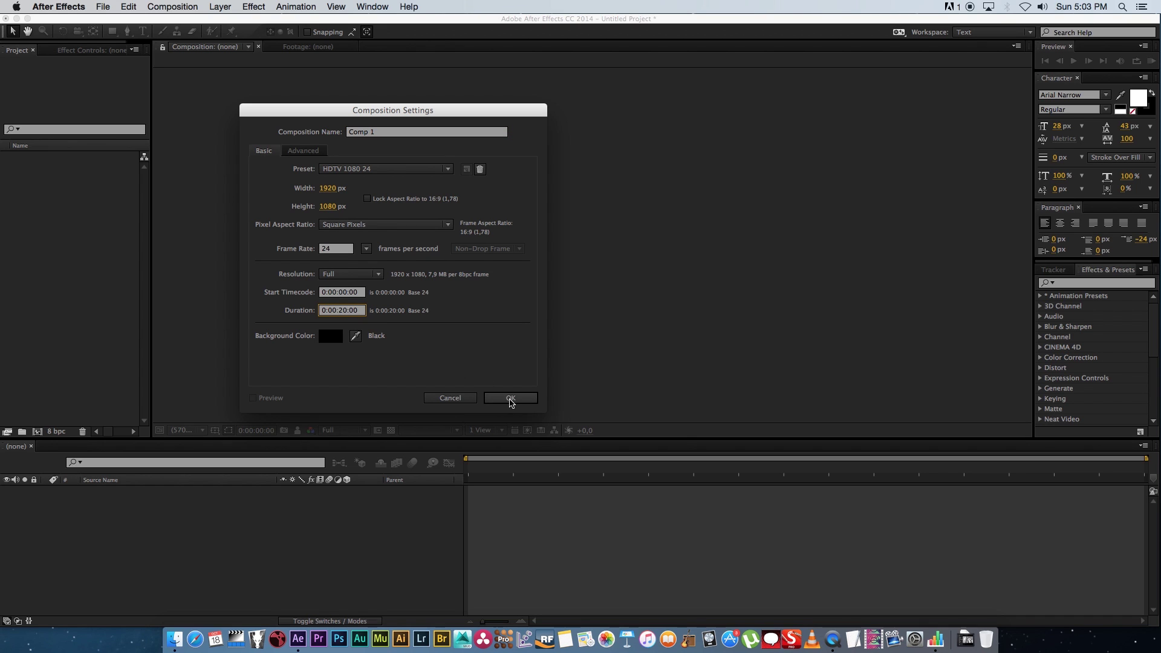
left_click(511, 397)
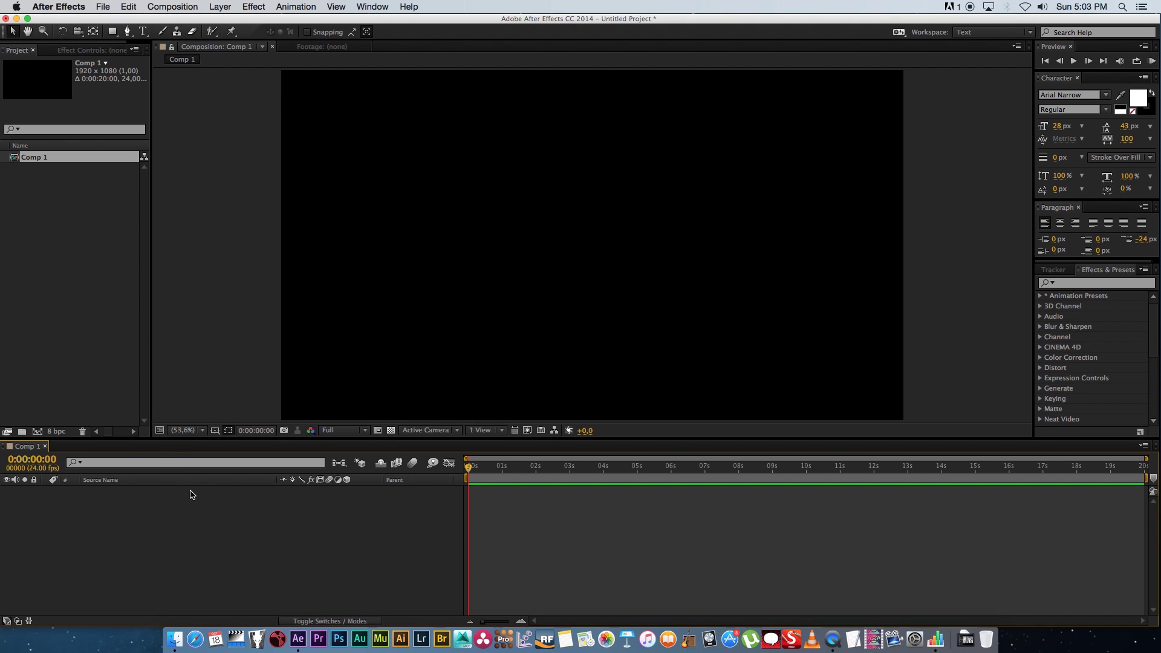
Copy the character names A2:A17 from the Numbers sheet
key("super+Tab")
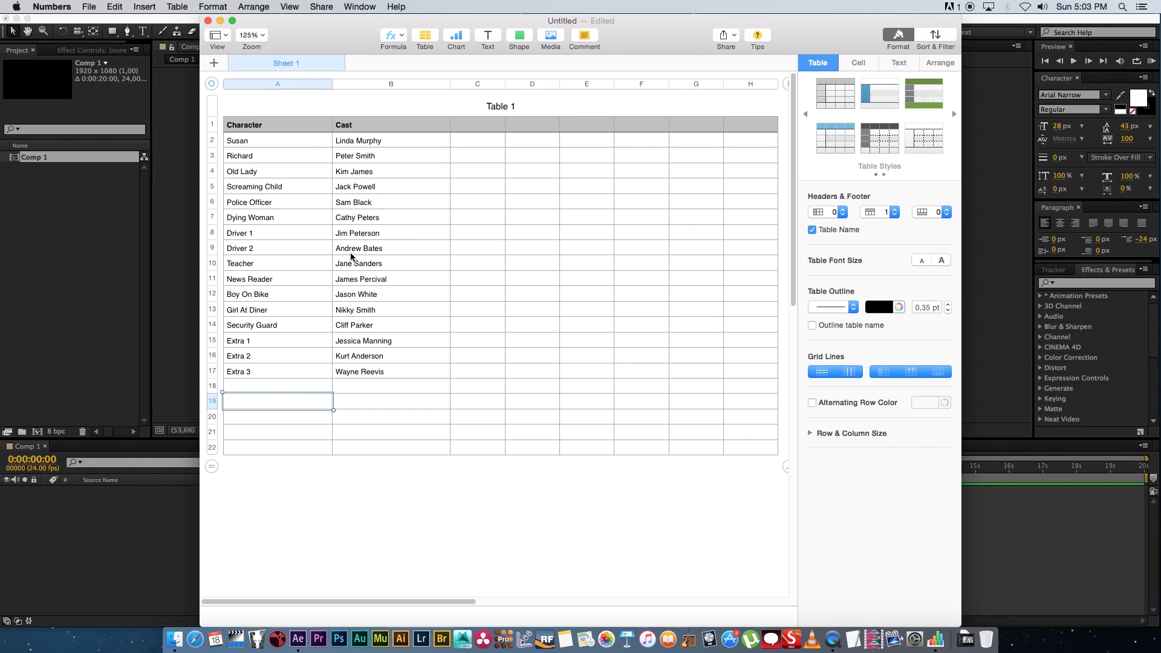
left_click_drag(275, 144, 267, 367)
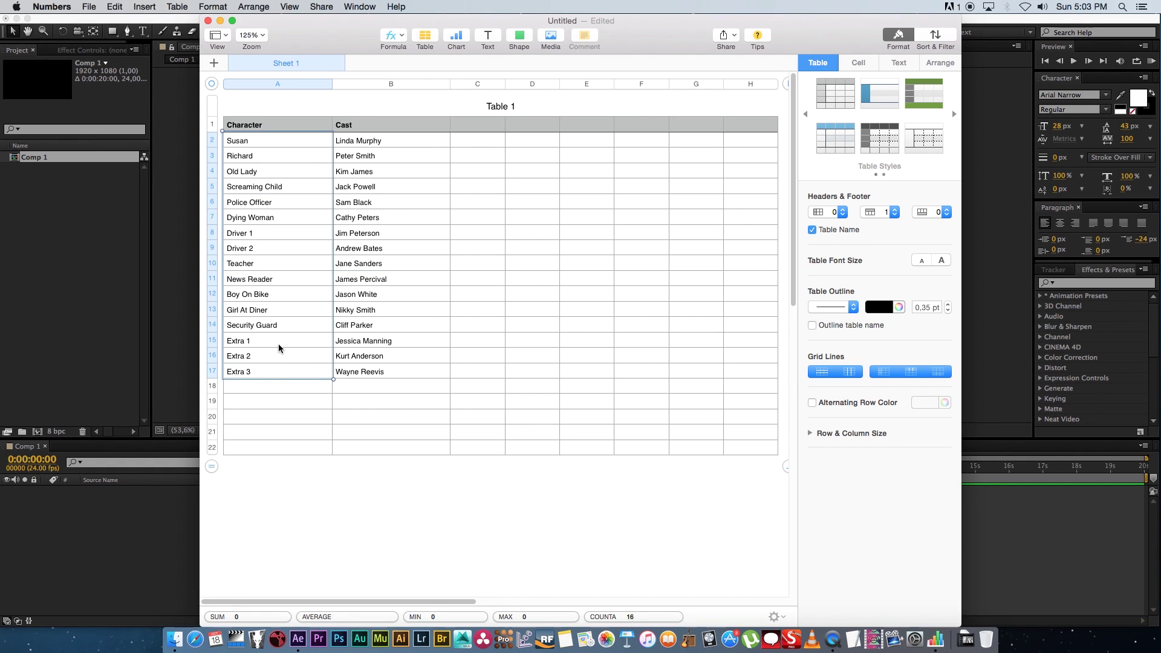
key("super+c")
Paste the character names into a new text layer and move it up and left
key("super+Tab")
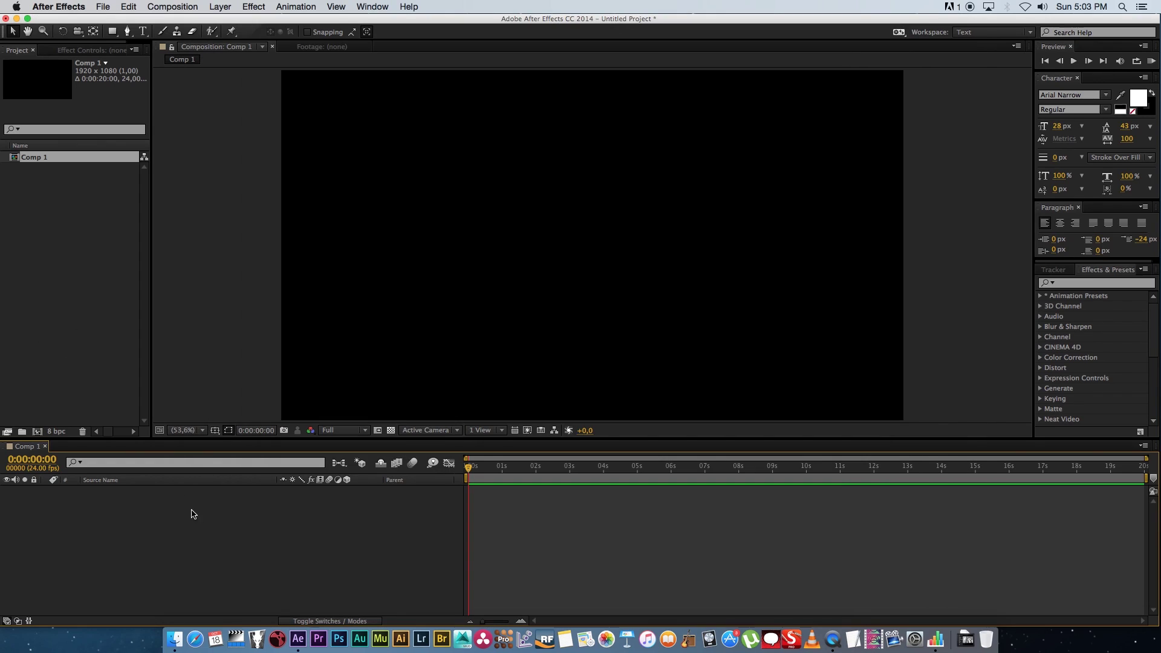
right_click(168, 524)
mouse_move(216, 505)
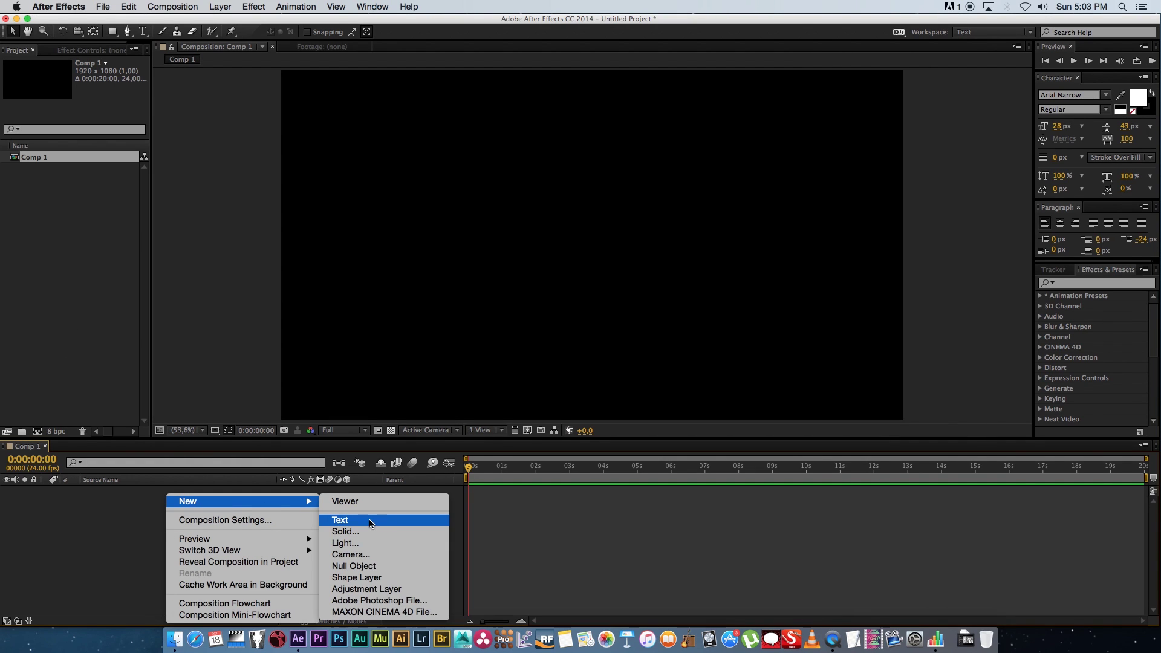
left_click(342, 519)
key("super+v")
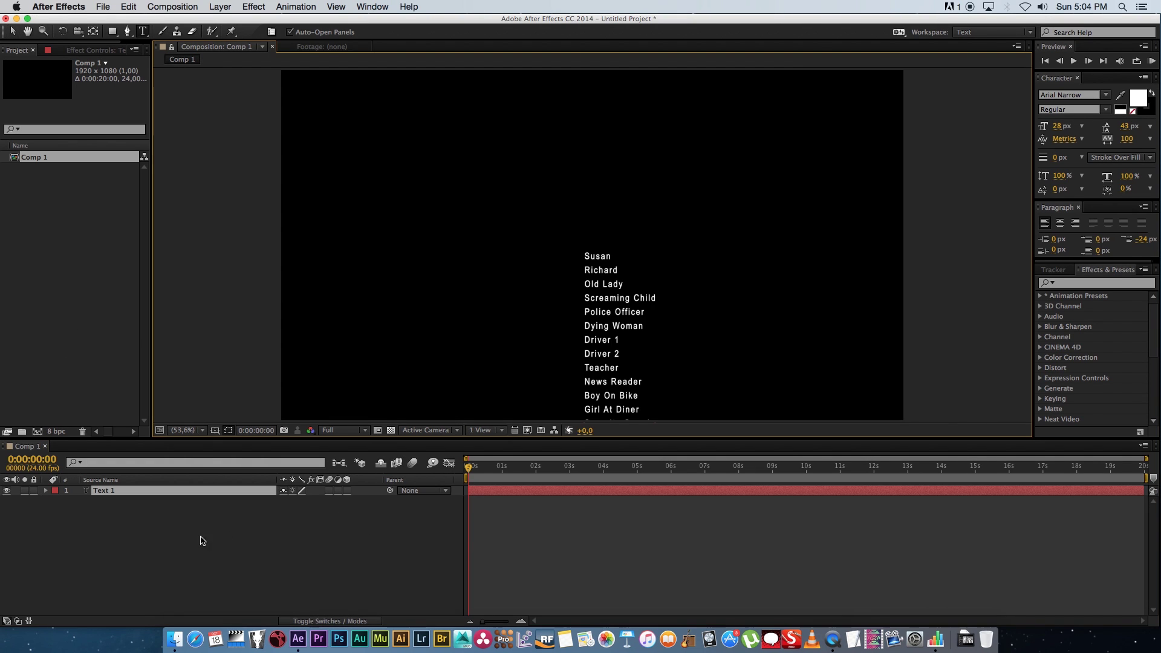
key("Escape")
key("v")
left_click_drag(586, 331, 437, 199)
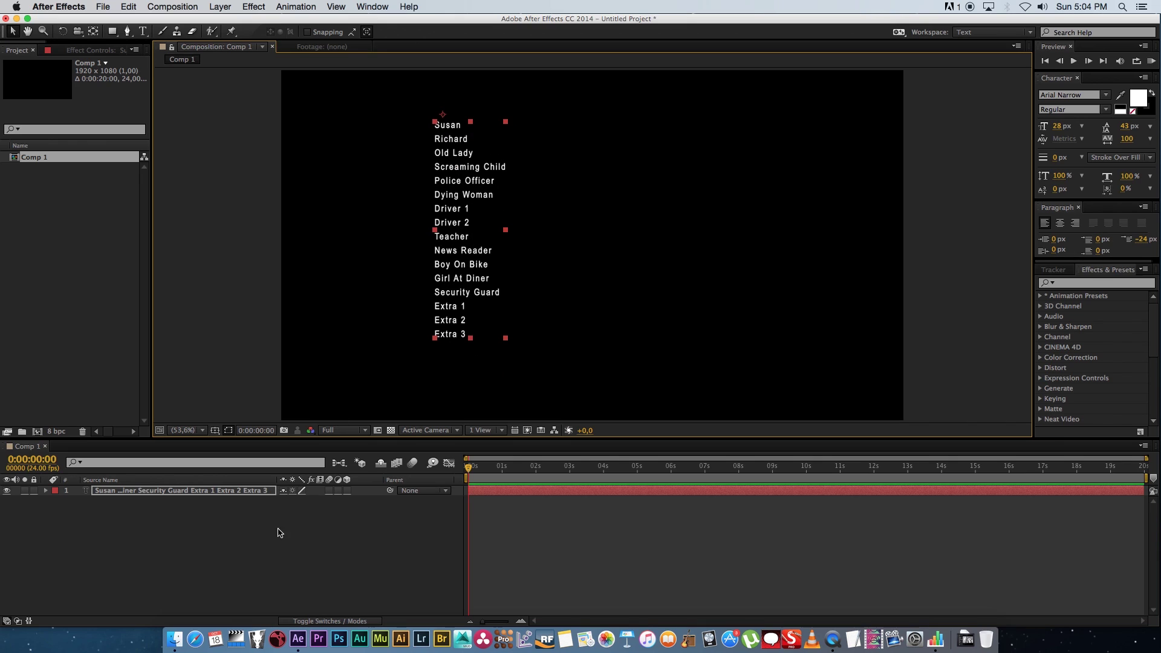
Check the name list's font, keeping Arial Narrow
left_click(249, 543)
left_click(487, 186)
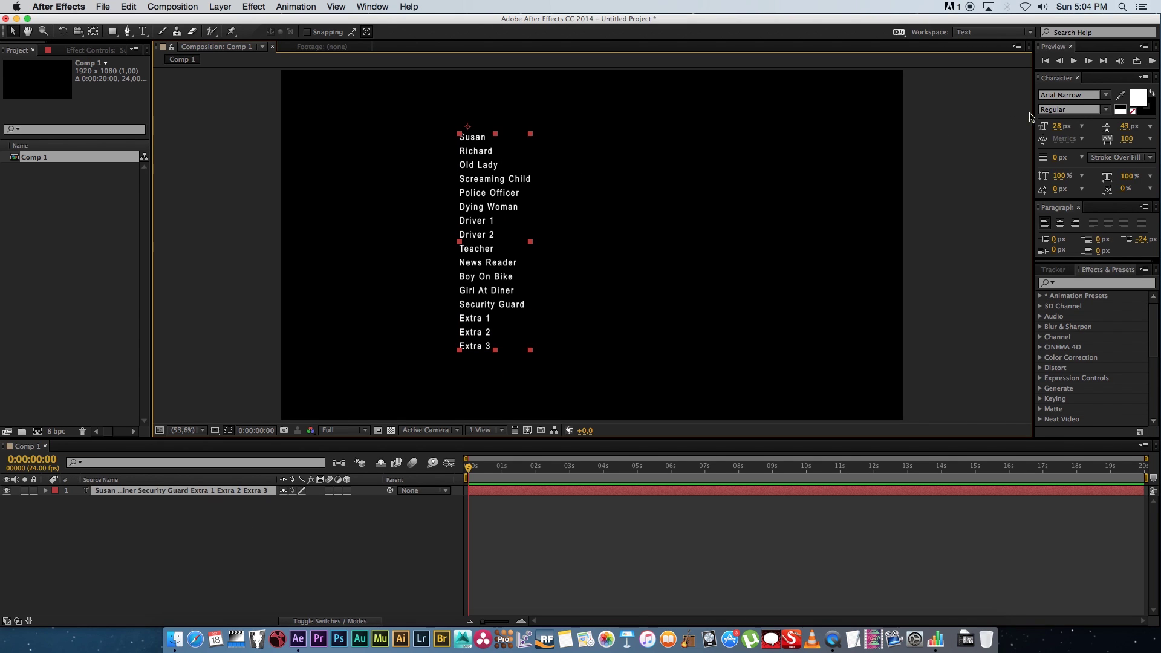
left_click(1104, 96)
scroll(1155, 114, "up", 1)
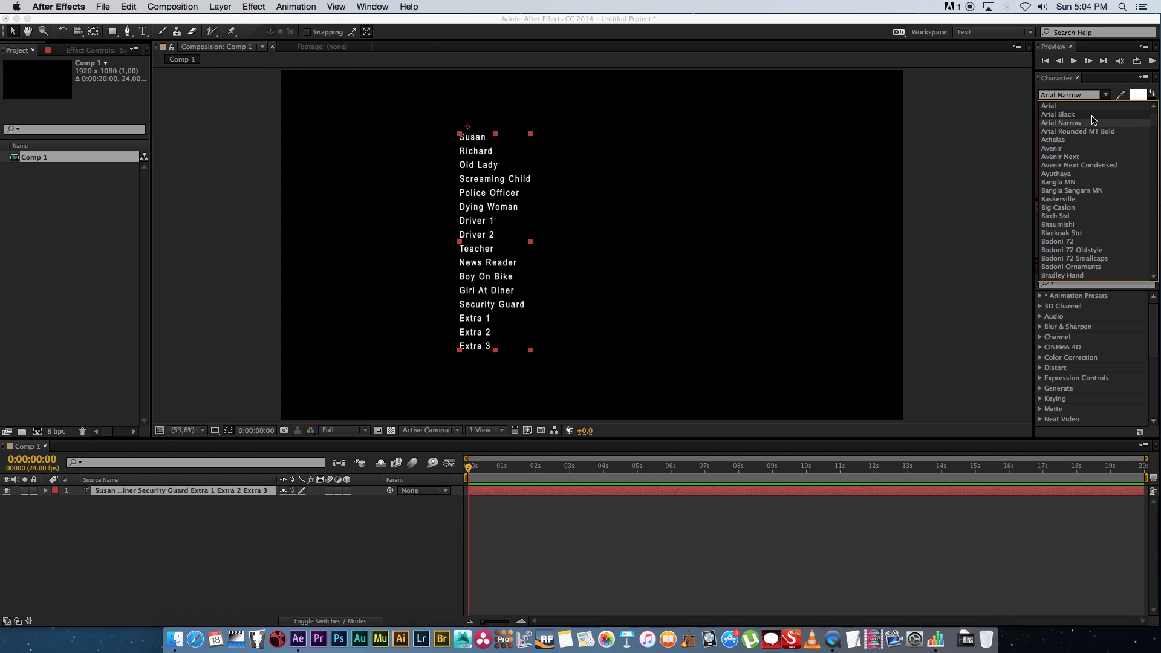
left_click(927, 182)
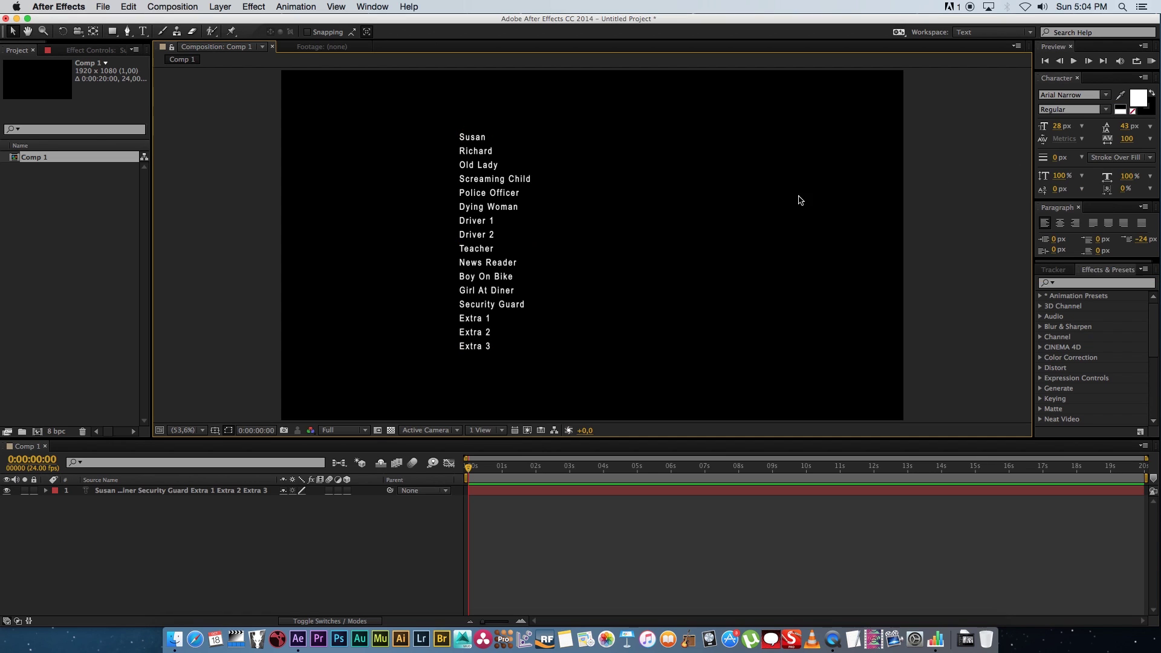
left_click(494, 185)
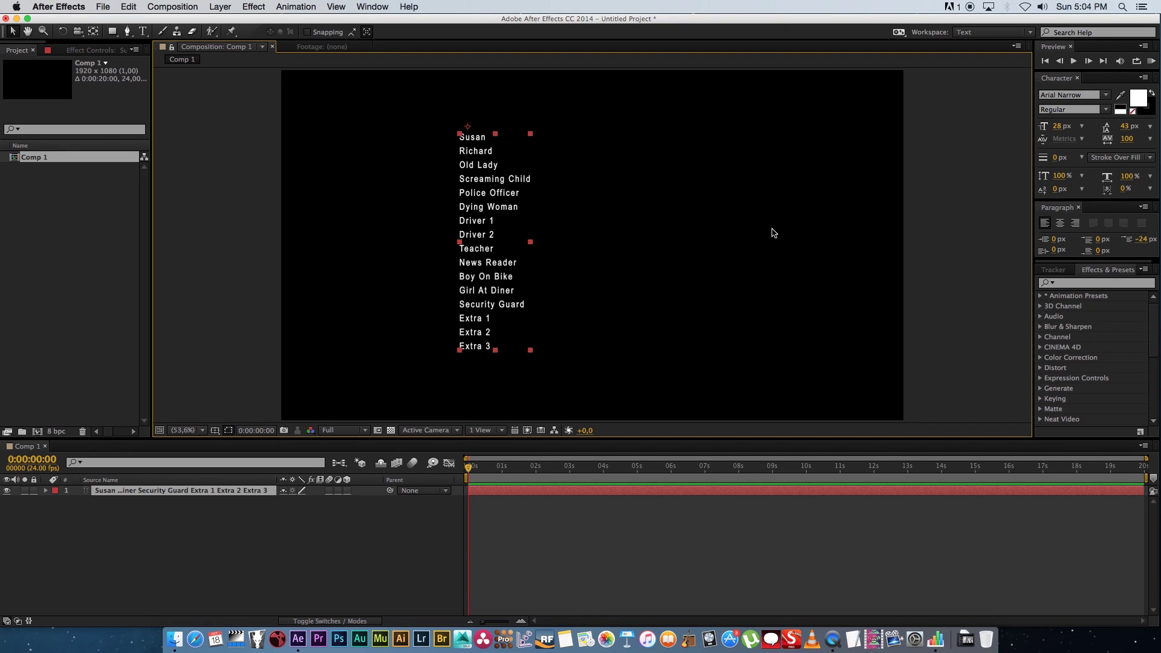
Right-align the character names and shift the list toward the centre
left_click_drag(500, 193, 520, 191)
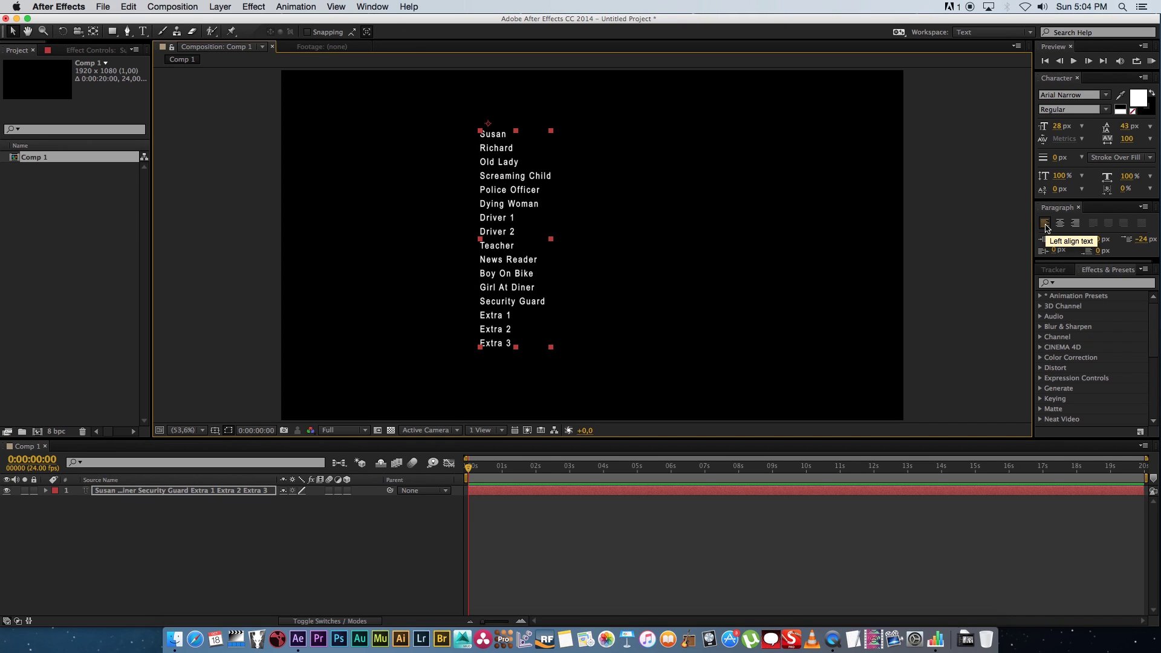
left_click(1075, 224)
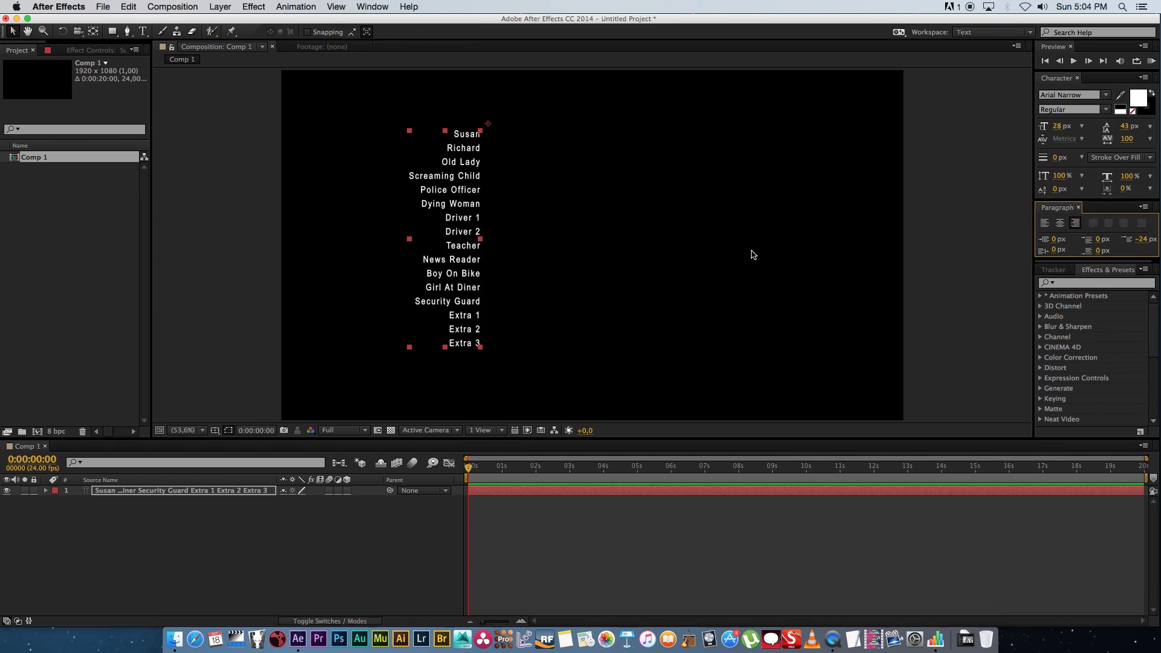
left_click_drag(469, 185, 539, 185)
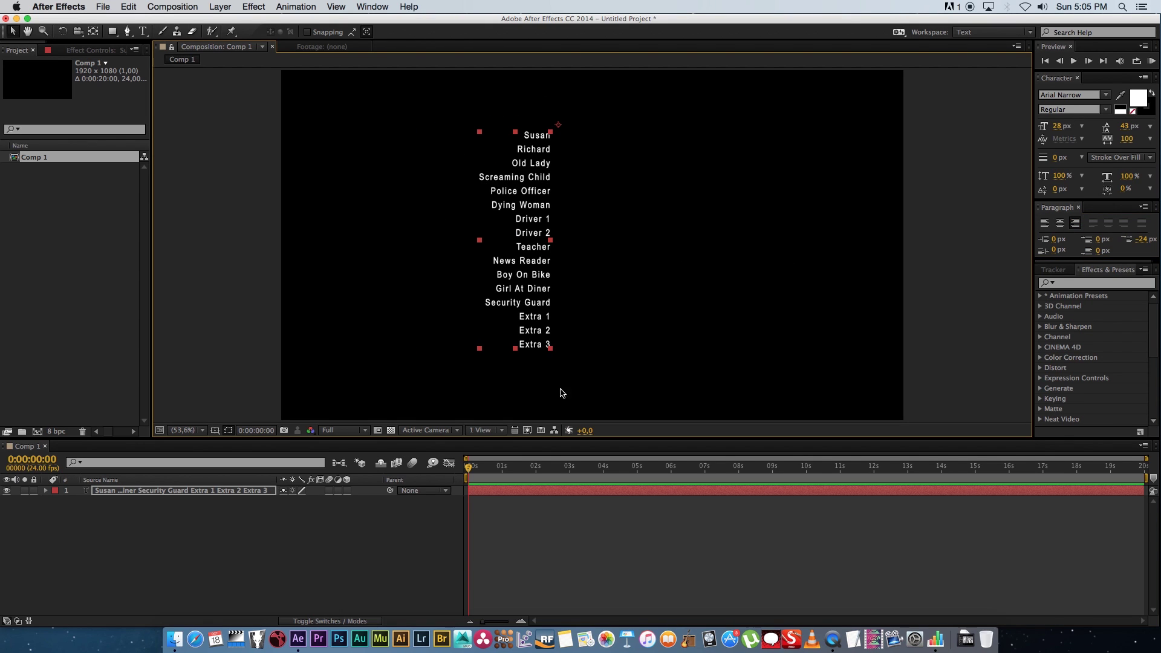
left_click(278, 551)
left_click(147, 492)
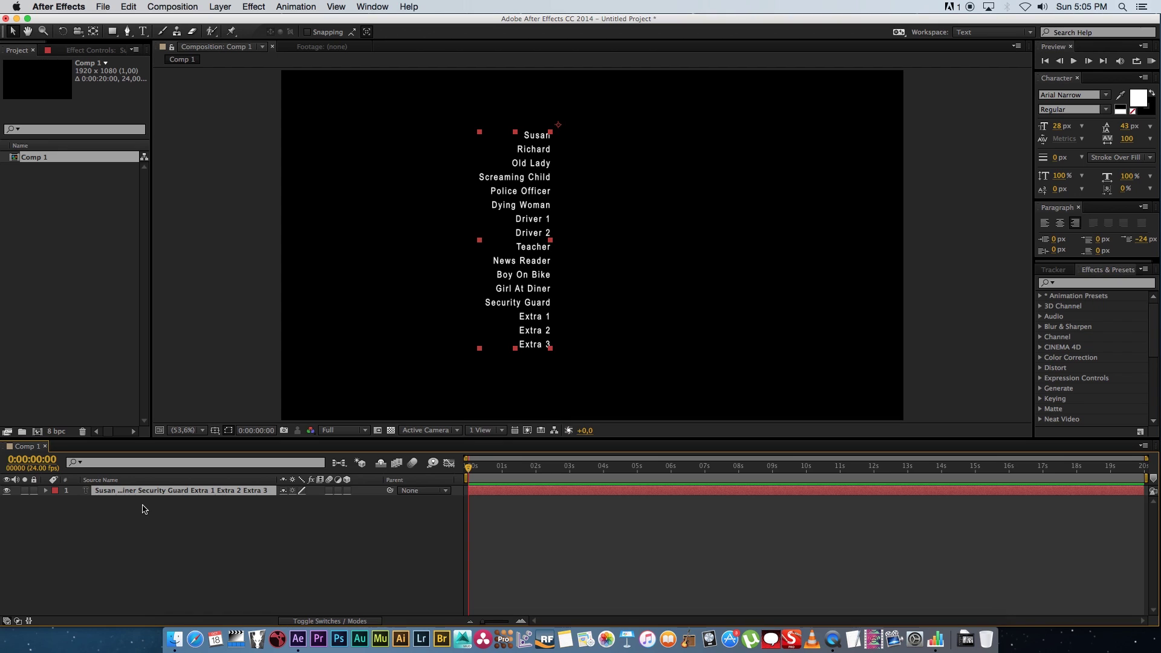
Duplicate the name layer and left-align the copy beside the original column
key("super+d")
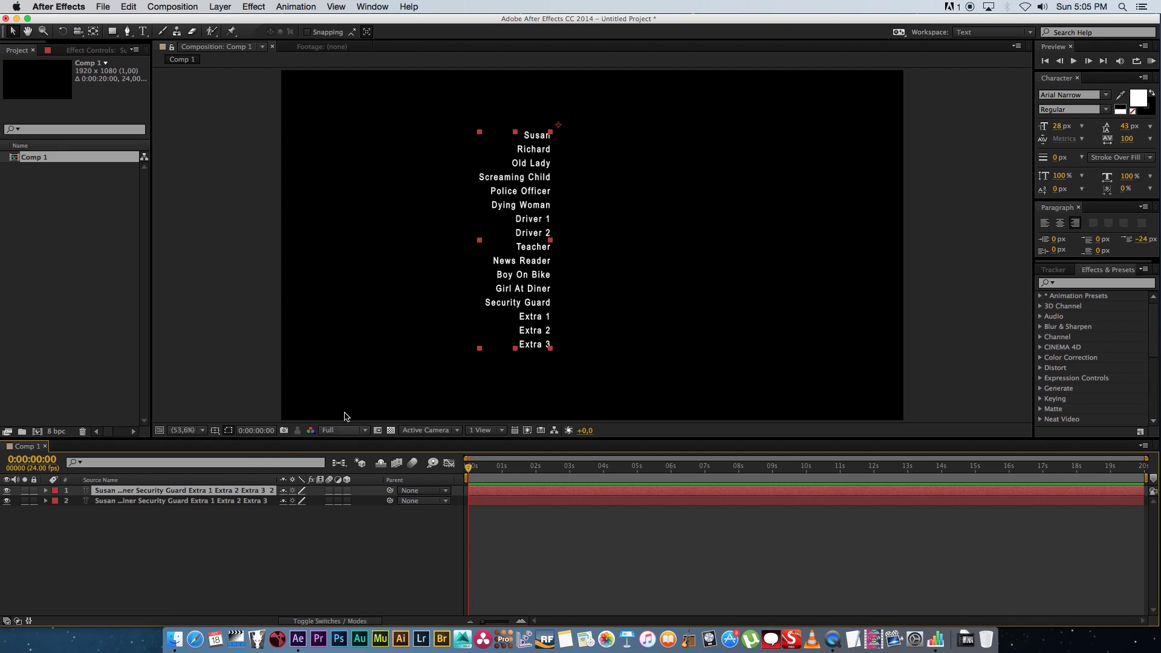
key("shift+Right")
key("shift+Right")
key("shift+Right")
key("shift+Right")
key("shift+Right")
key("shift+Right")
key("shift+Right")
key("shift+Right")
key("shift+Right")
key("shift+Right")
key("shift+Right")
key("shift+Right")
key("shift+Right")
key("shift+Right")
key("shift+Right")
key("shift+Right")
key("shift+Right")
key("shift+Right")
key("shift+Right")
key("shift+Right")
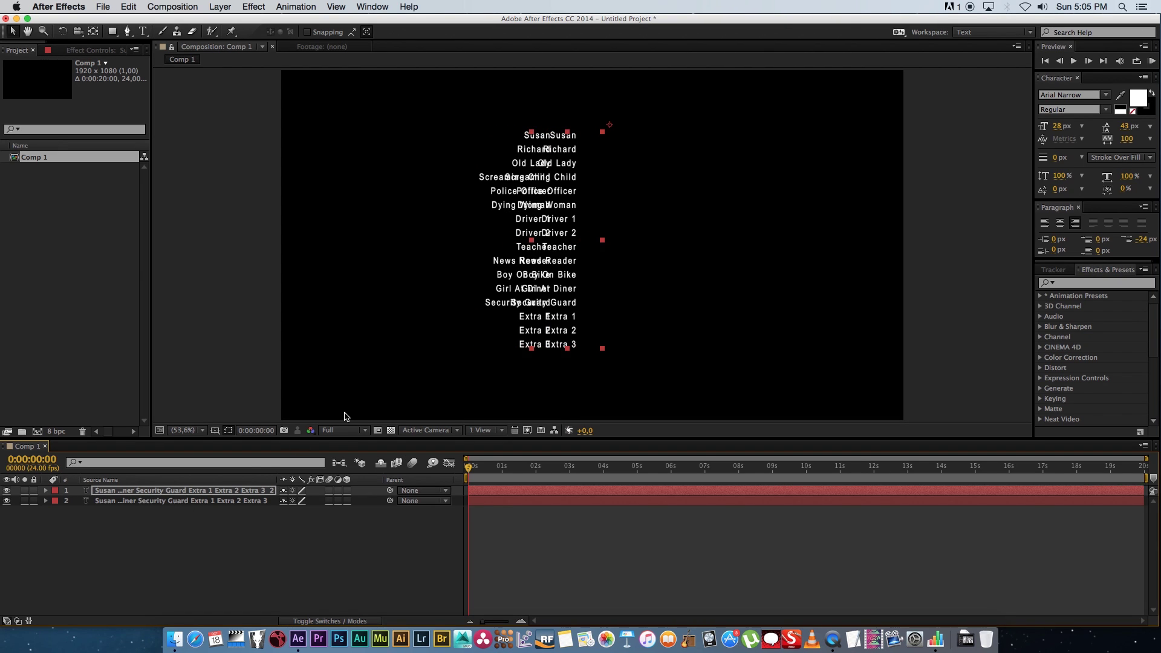
left_click(1045, 224)
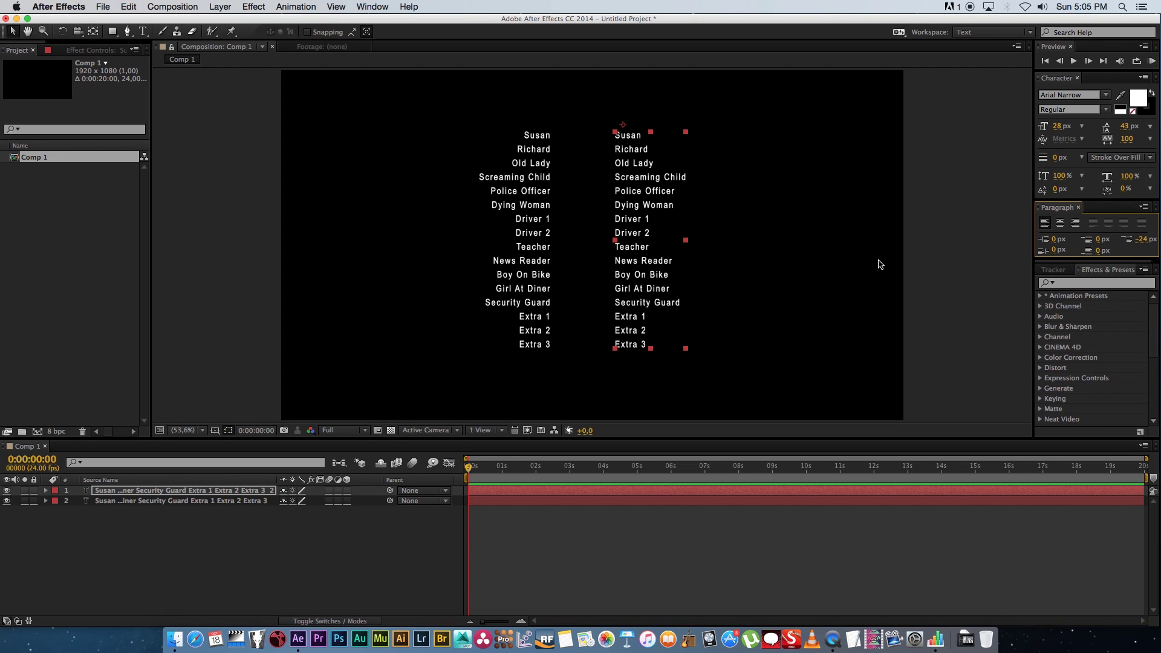
key("shift+Left")
key("shift+Left")
key("shift+Left")
key("shift+Left")
key("shift+Left")
key("shift+Left")
key("shift+Left")
key("shift+Left")
key("shift+Left")
key("shift+Left")
key("shift+Left")
key("shift+Left")
key("shift+Left")
key("shift+Left")
key("shift+Left")
key("shift+Left")
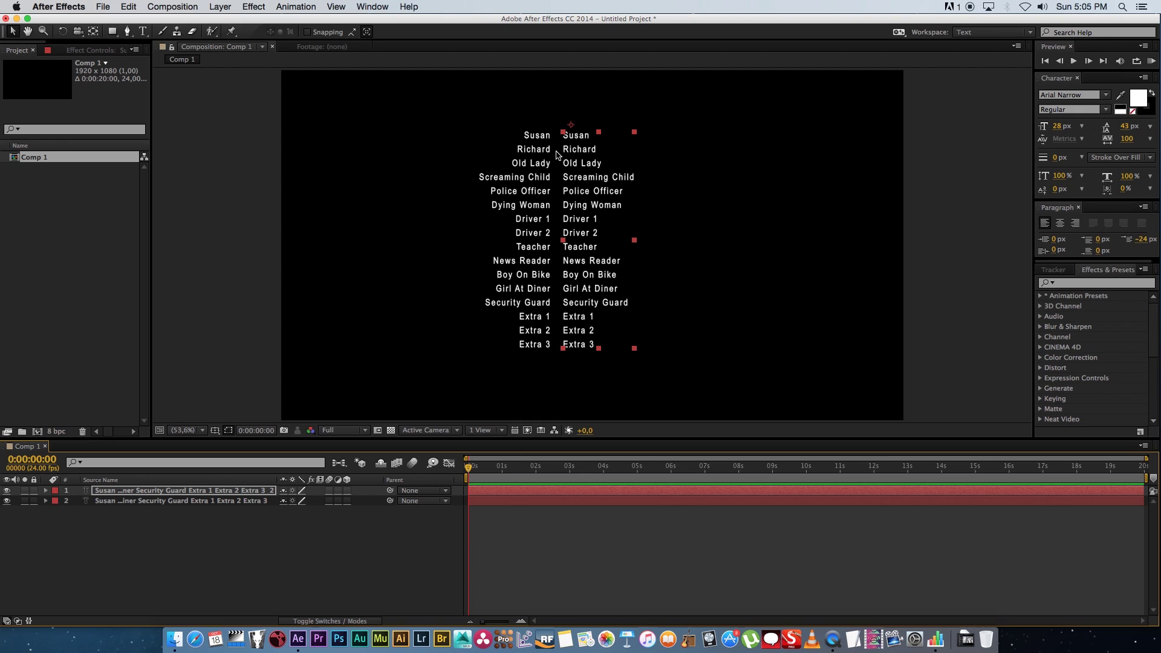
left_click(277, 525)
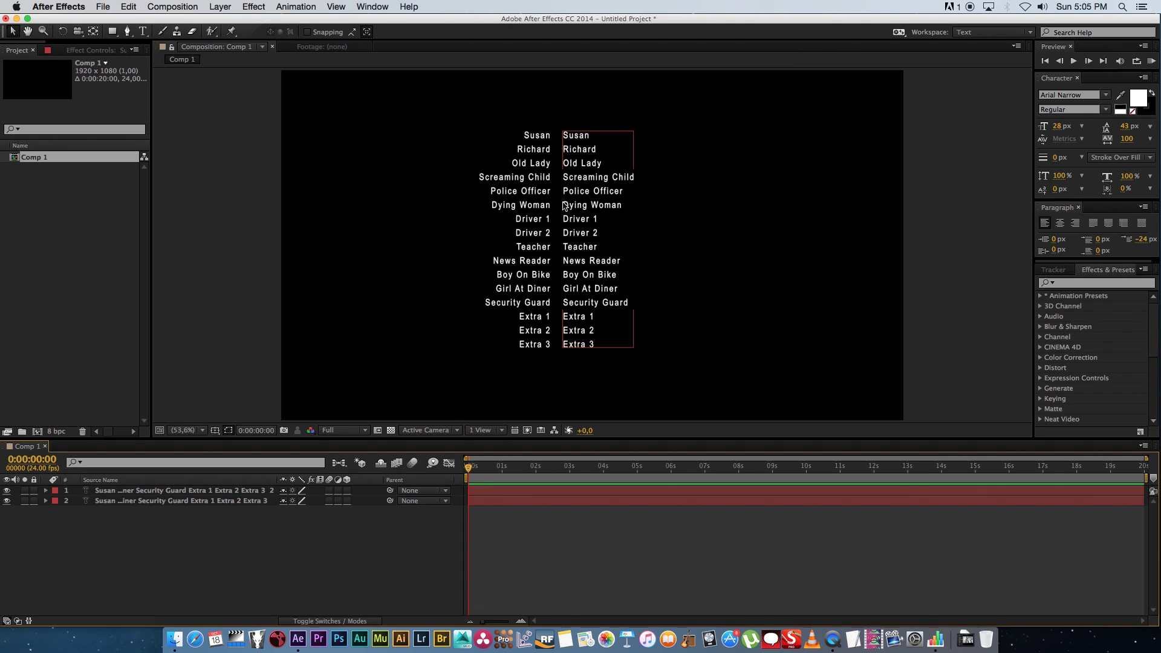
Copy the actor names B2:B17 from the Cast column in Numbers
key("super+Tab")
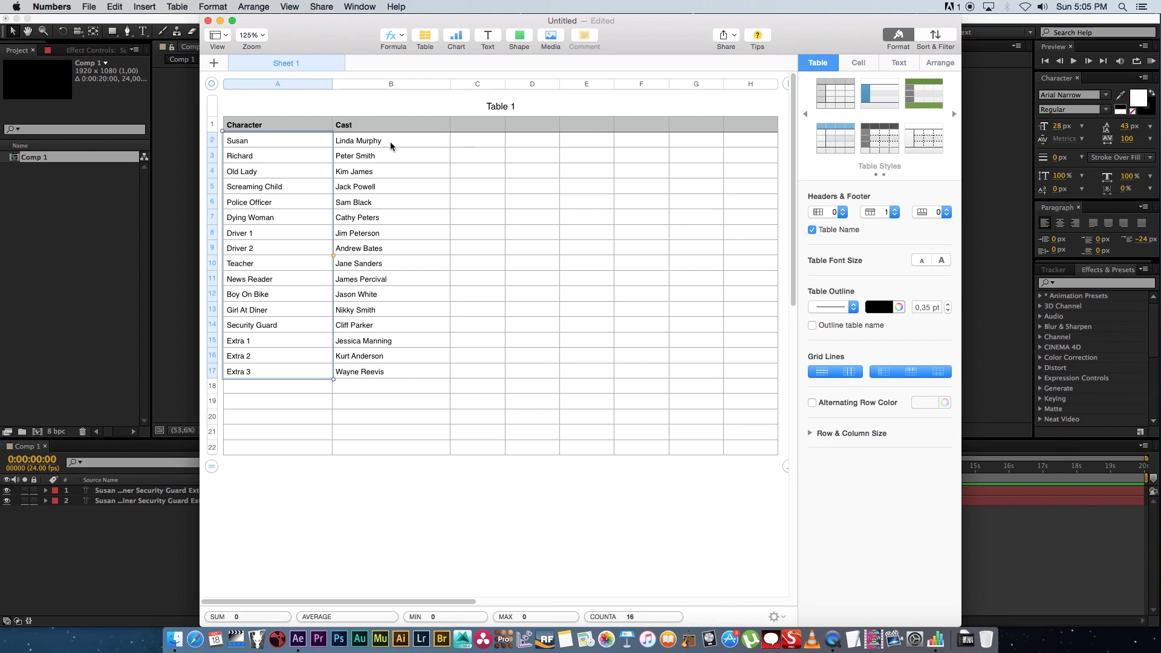
left_click_drag(390, 146, 401, 363)
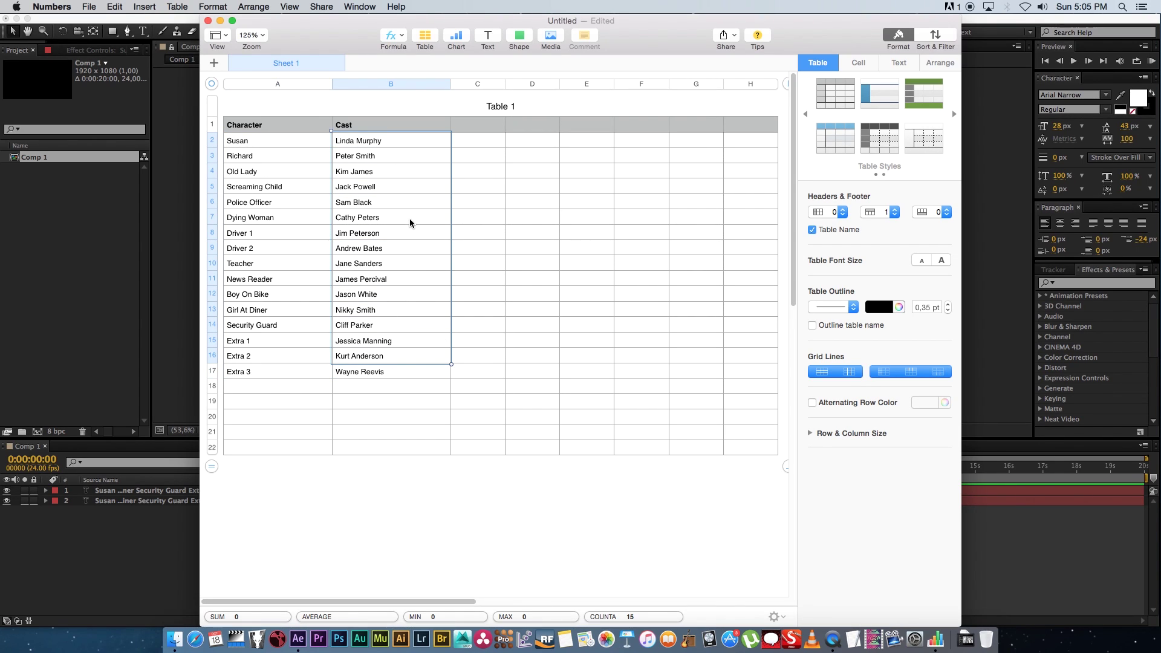
key("super+c")
Paste the actor names over the duplicate column, deleting the blank first line so rows align
key("super+Tab")
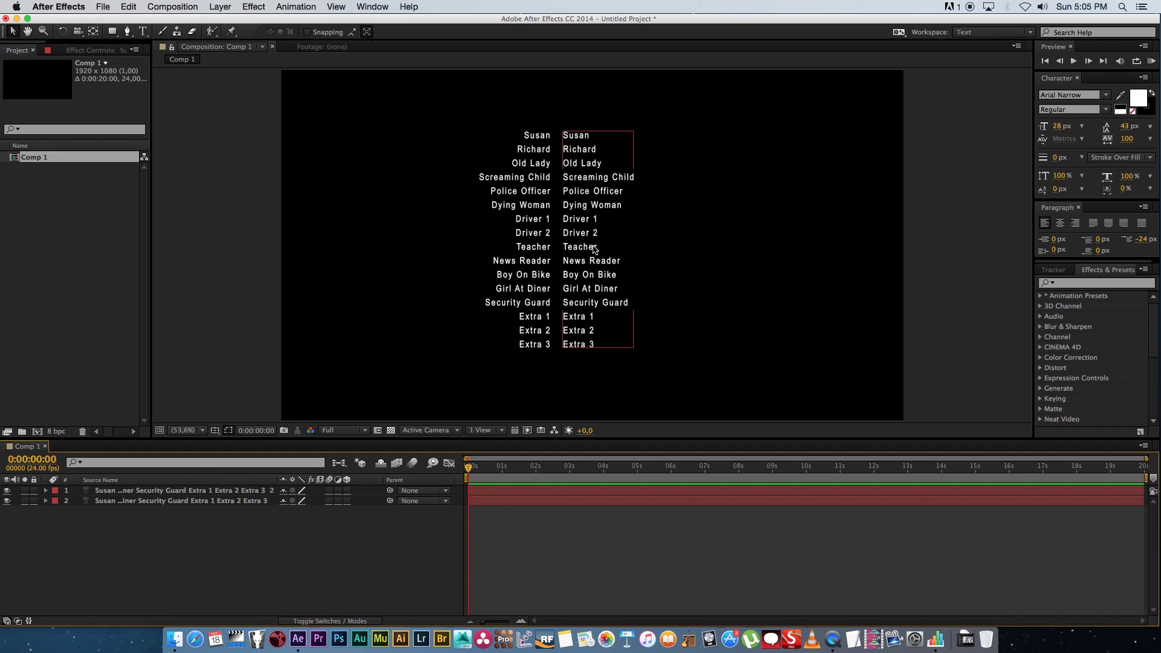
double_click(584, 261)
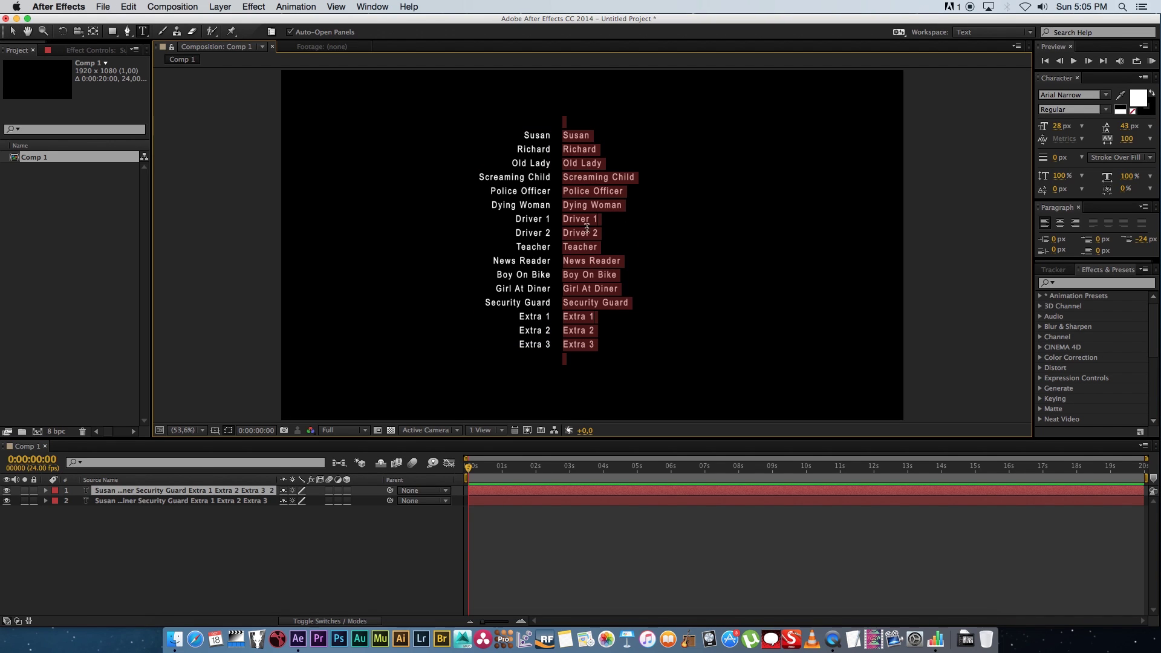
left_click(567, 162)
left_click_drag(565, 135, 602, 343)
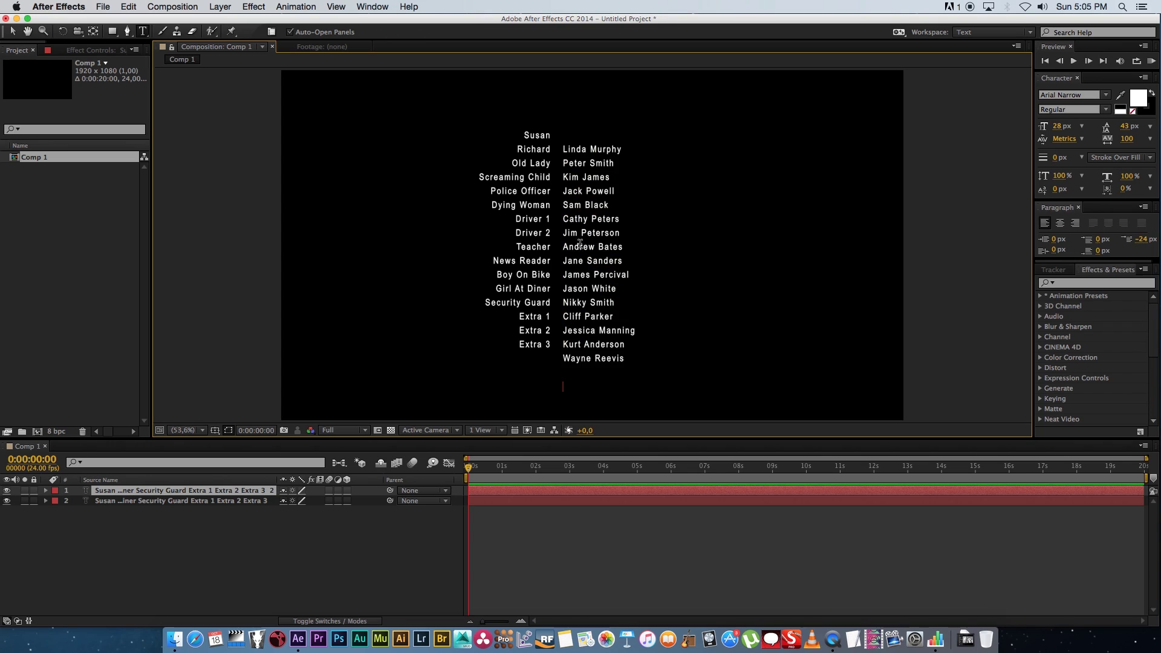
key("super+v")
key("BackSpace")
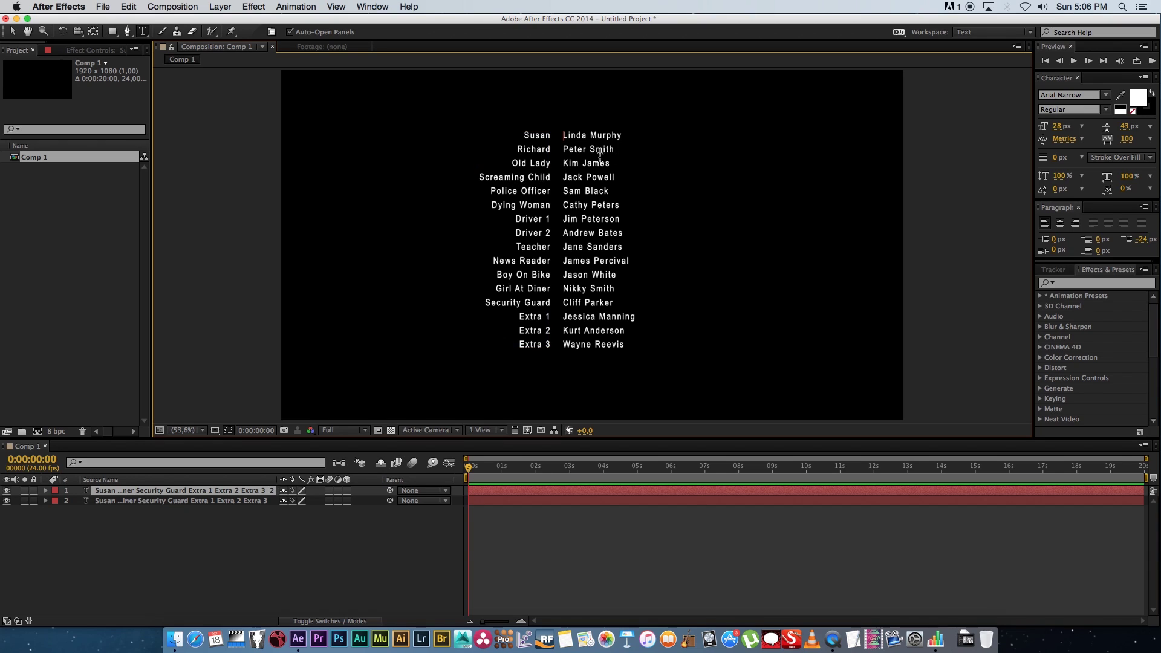
left_click(236, 547)
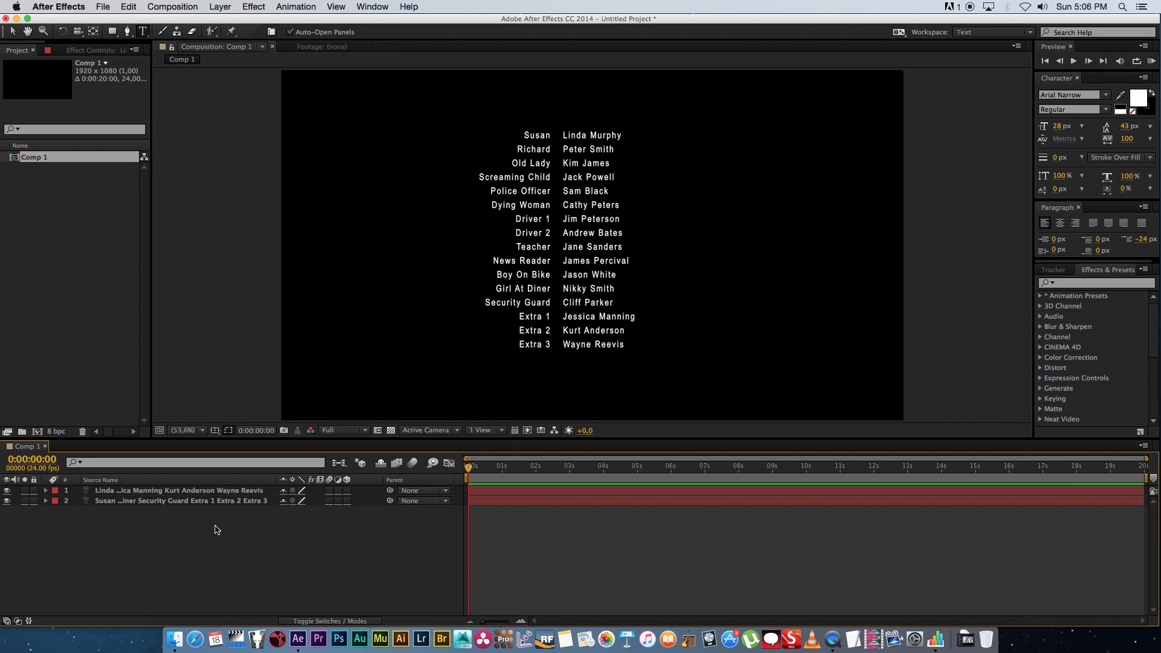
Create a new text layer reading 'CAST'
right_click(204, 541)
mouse_move(290, 502)
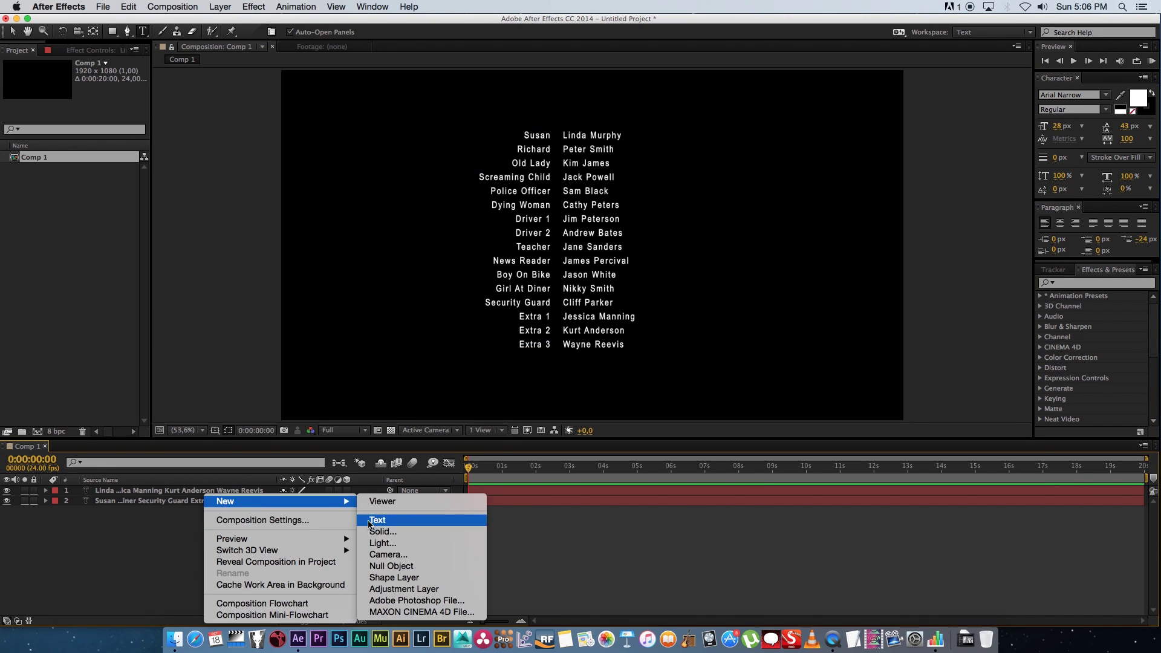
left_click(386, 523)
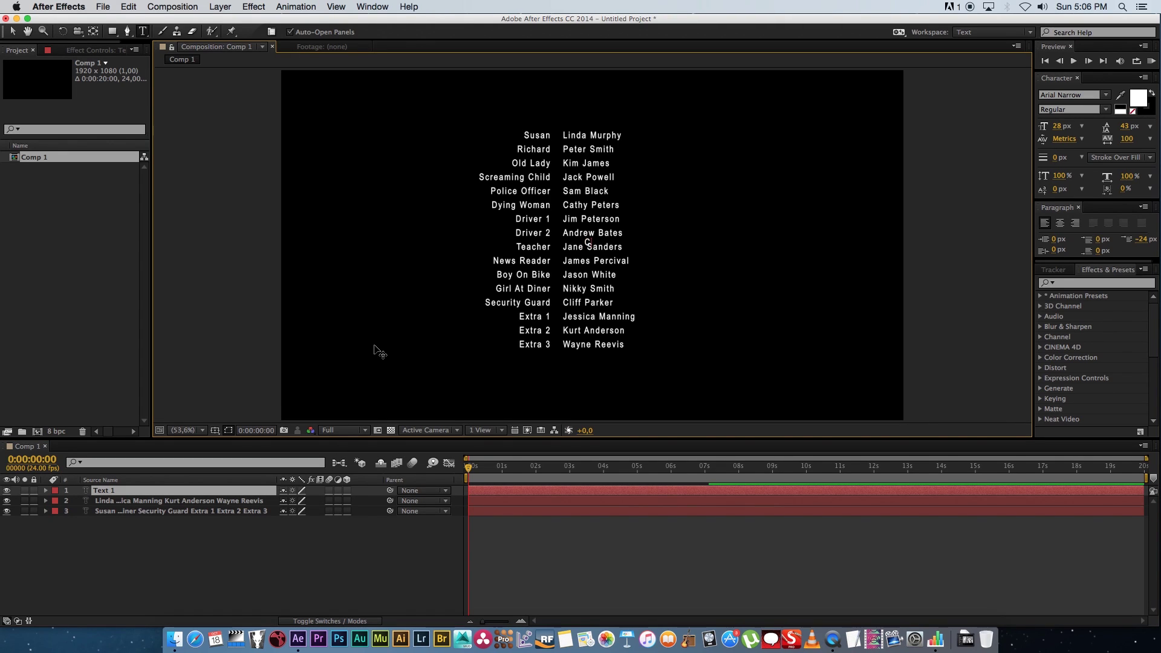
type("CAST")
key("Escape")
key("v")
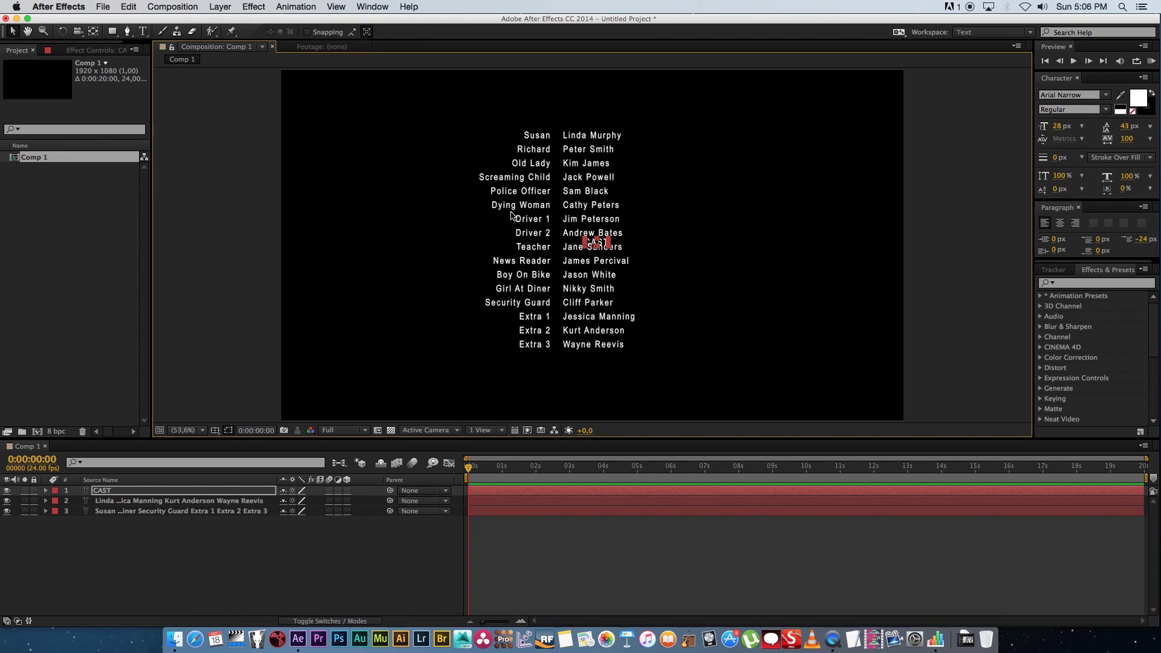
Nudge the CAST heading up and centre it over the gap between the columns
key("shift+Up")
key("shift+Up")
key("shift+Up")
key("shift+Up")
key("shift+Up")
key("shift+Up")
key("shift+Up")
key("shift+Up")
key("shift+Up")
key("shift+Up")
key("shift+Up")
key("shift+Up")
key("shift+Up")
key("shift+Up")
key("shift+Up")
key("shift+Up")
key("shift+Up")
key("shift+Up")
key("shift+Up")
key("shift+Up")
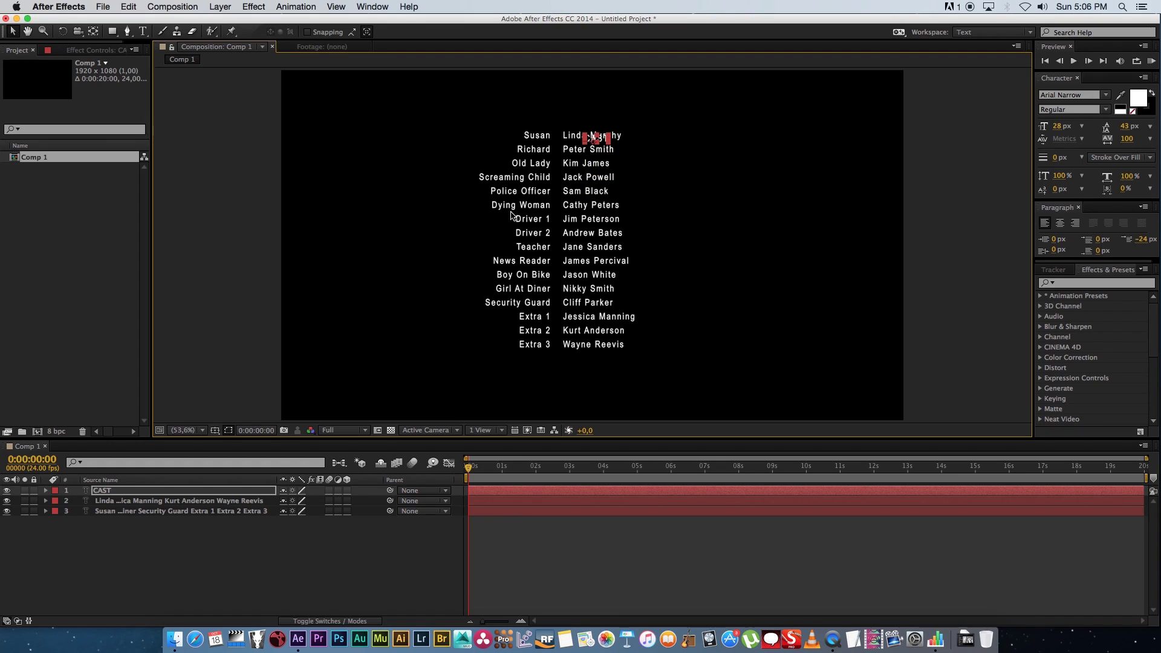
key("shift+Up")
key("shift+Up")
key("shift+Up")
key("shift+Up")
key("shift+Up")
key("shift+Up")
key("shift+Left")
key("shift+Left")
key("shift+Left")
key("shift+Left")
key("shift+Left")
key("shift+Left")
key("shift+Left")
key("shift+Left")
key("shift+Left")
key("shift+Left")
key("shift+Left")
key("shift+Left")
key("shift+Left")
key("shift+Left")
key("shift+Right")
key("shift+Right")
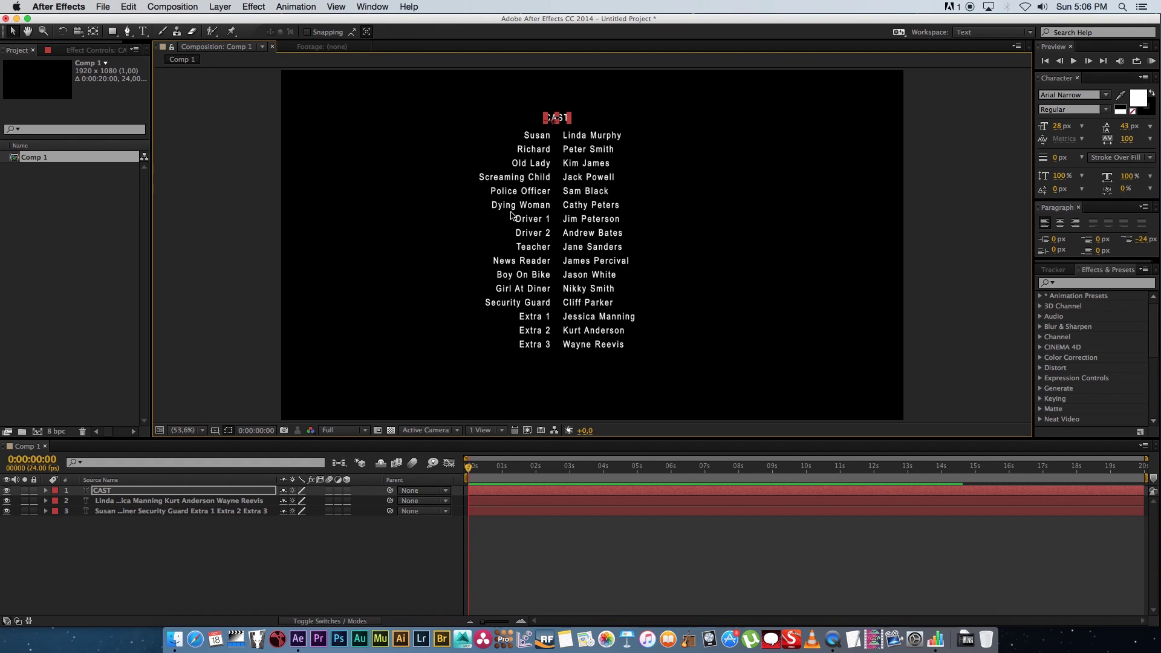
left_click(344, 560)
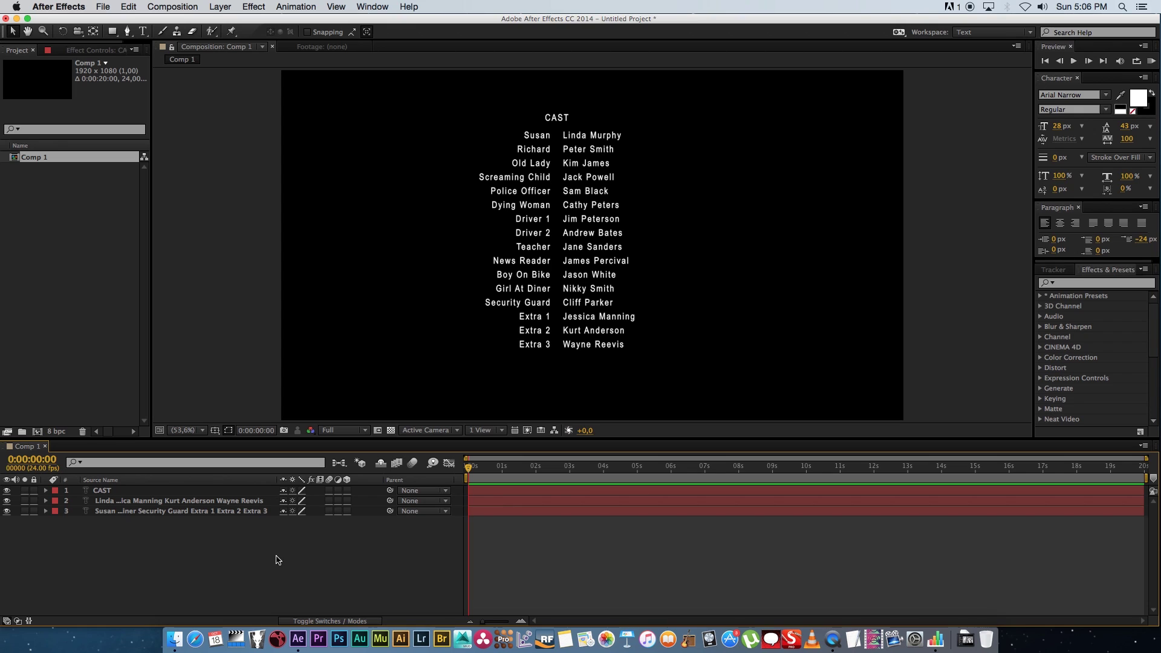
Add a Null 1 null object layer to the timeline
right_click(273, 493)
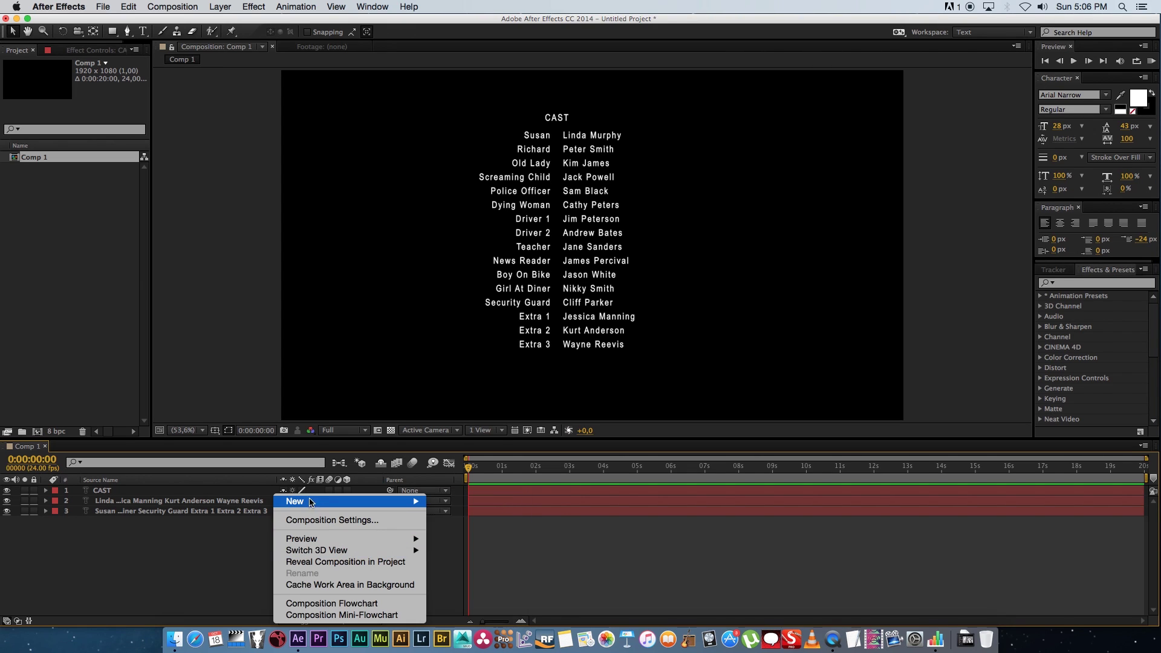
mouse_move(323, 501)
left_click(461, 566)
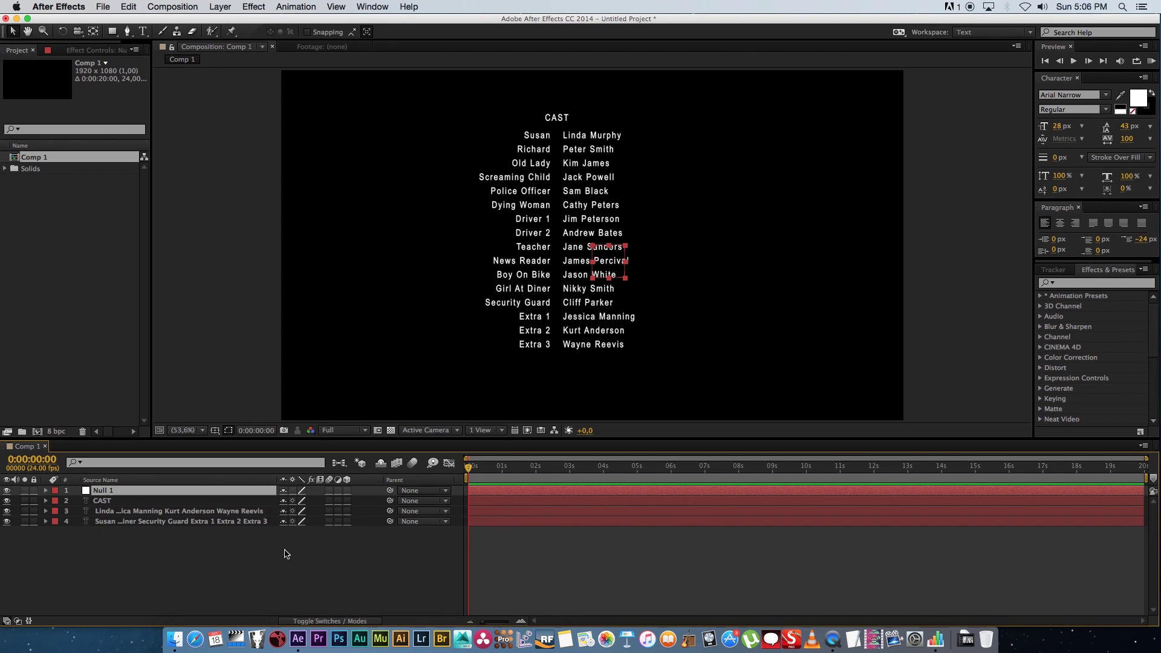
Parent the CAST heading and both name layers to Null 1 and lock them
left_click_drag(133, 548, 109, 499)
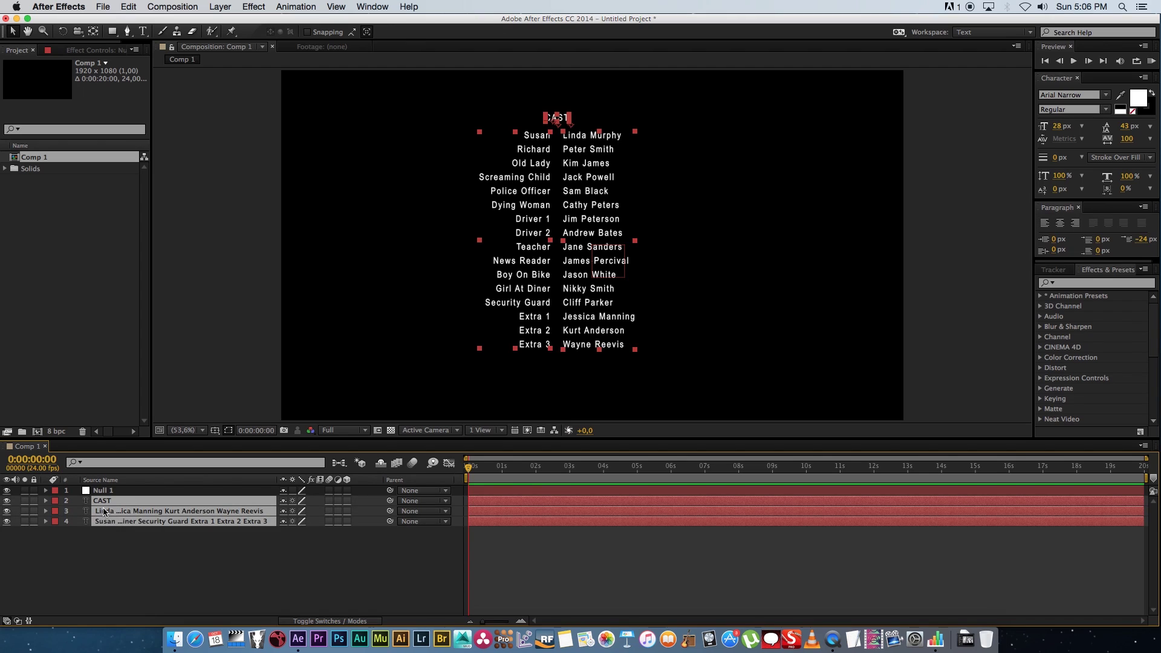
left_click_drag(155, 560, 132, 518)
left_click_drag(390, 522, 118, 492)
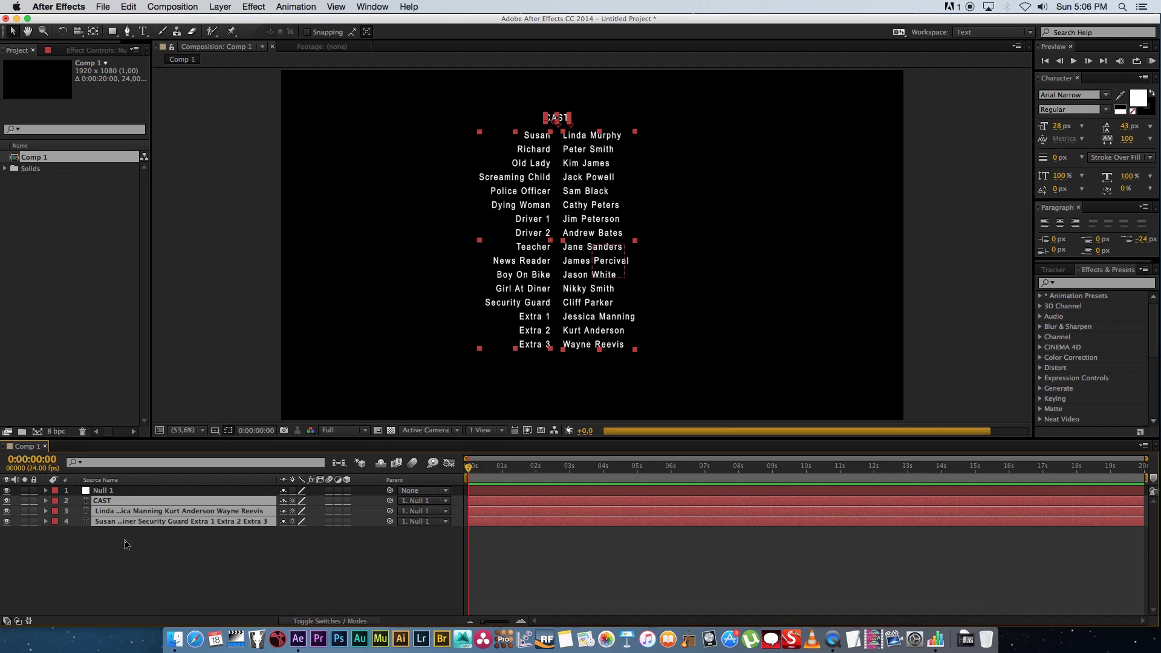
left_click_drag(34, 501, 34, 521)
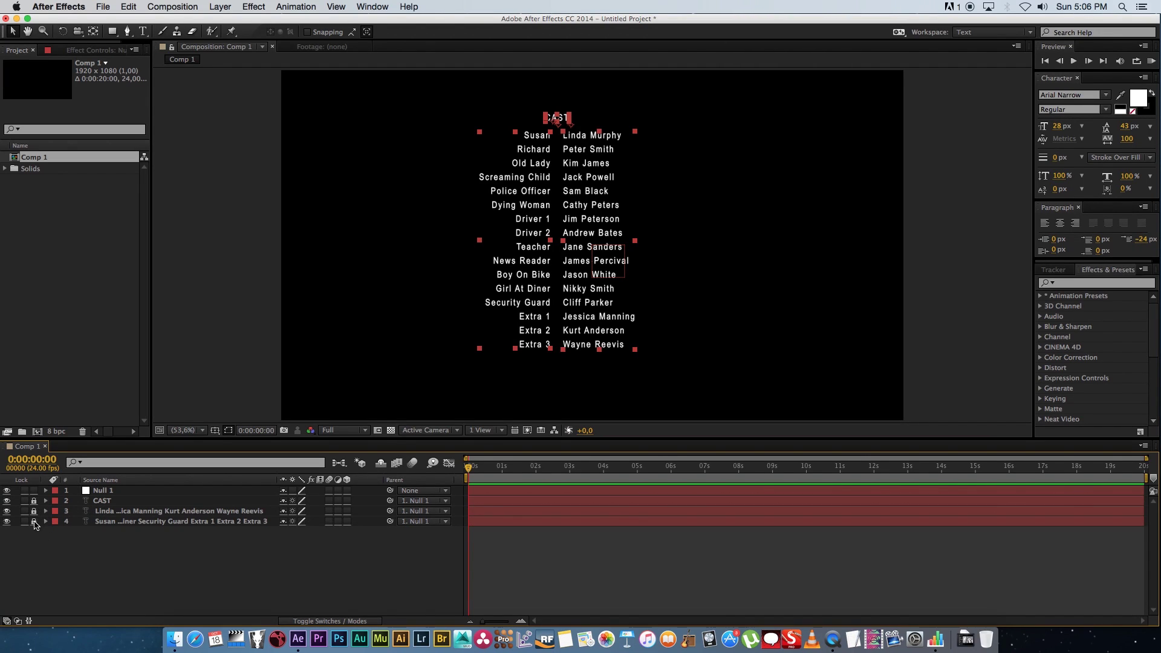
left_click(105, 493)
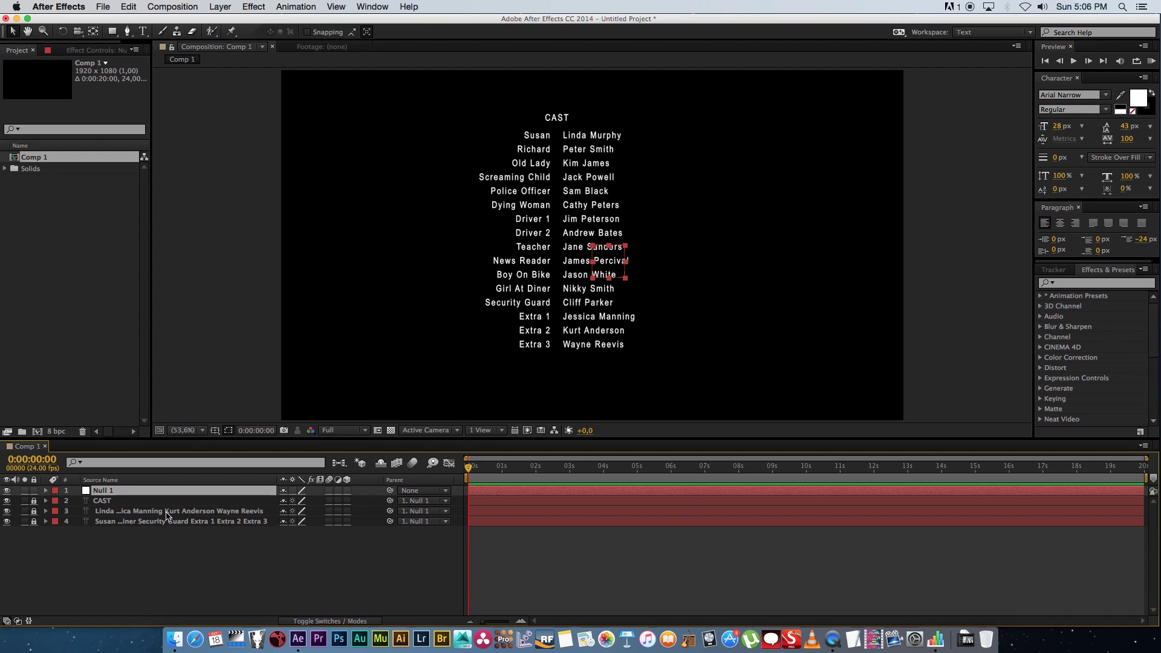
Set Null 1's Position X to 1080 and show the title/action safe guides
key("p")
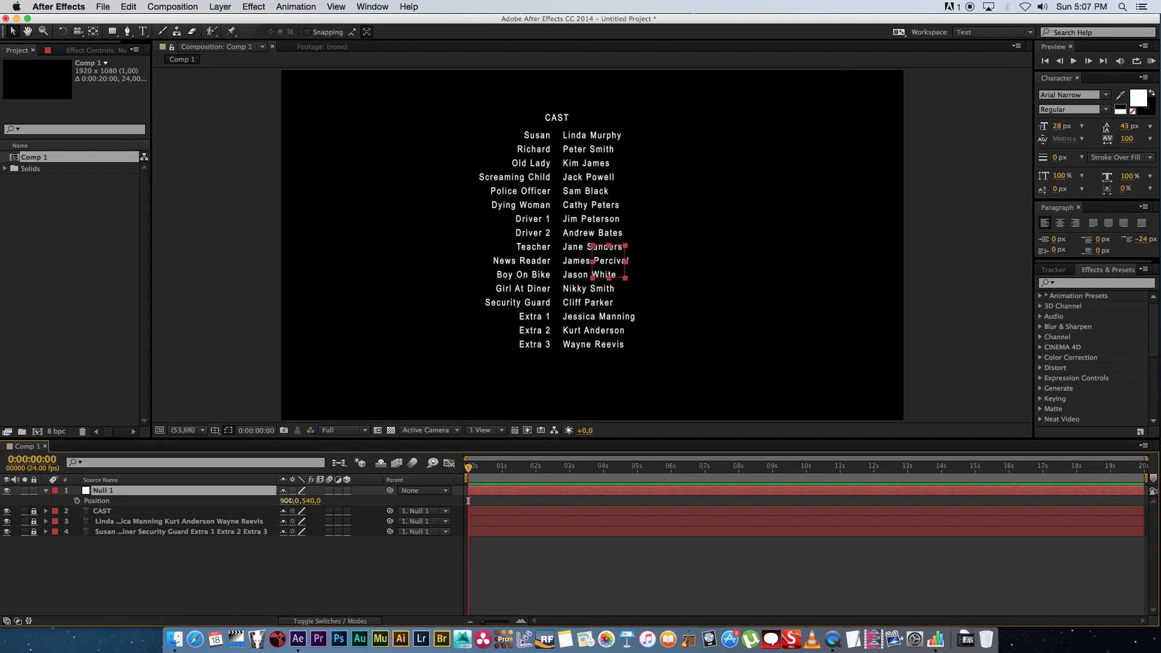
left_click_drag(286, 504, 342, 499)
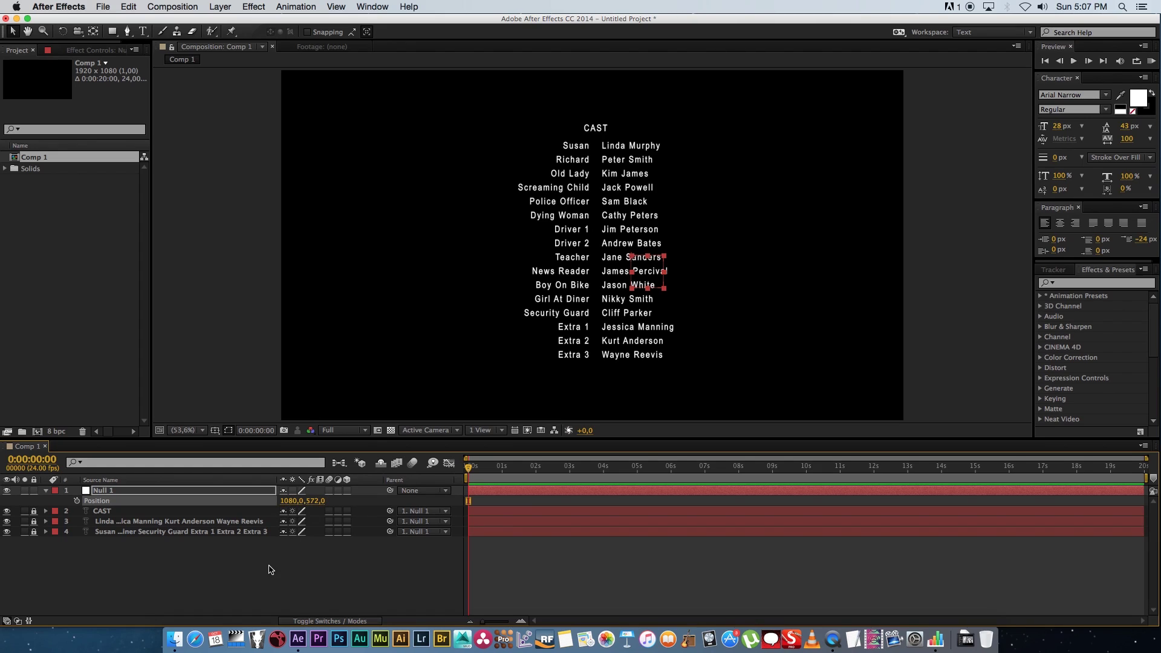
left_click(215, 431)
left_click(266, 446)
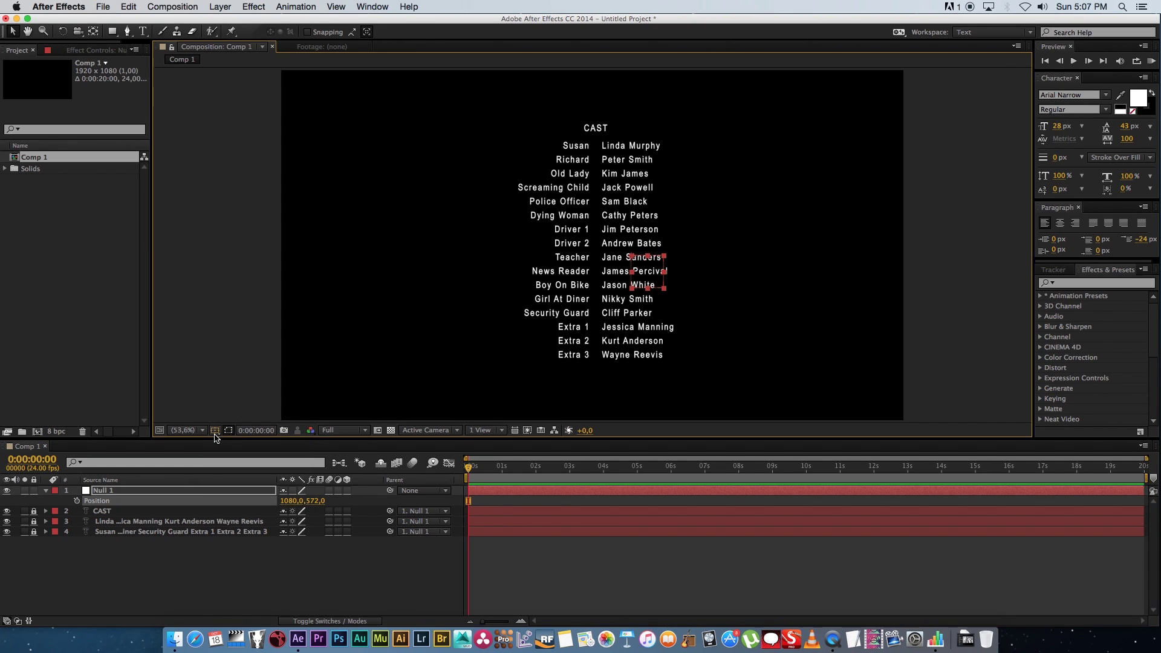
left_click(215, 431)
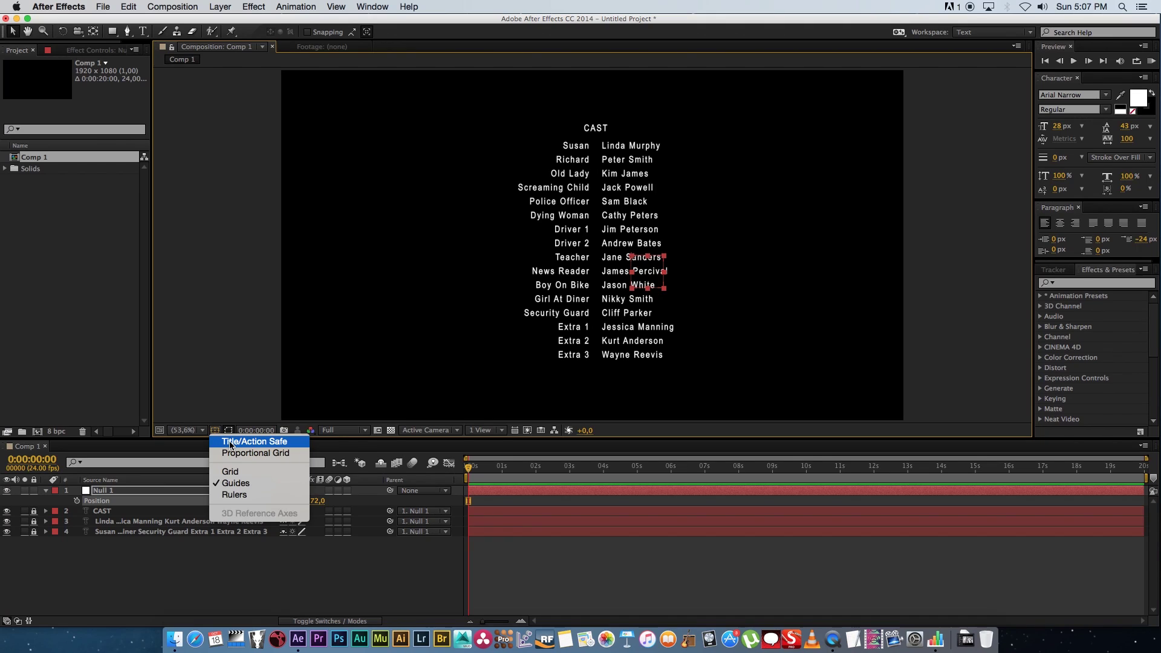
left_click(270, 444)
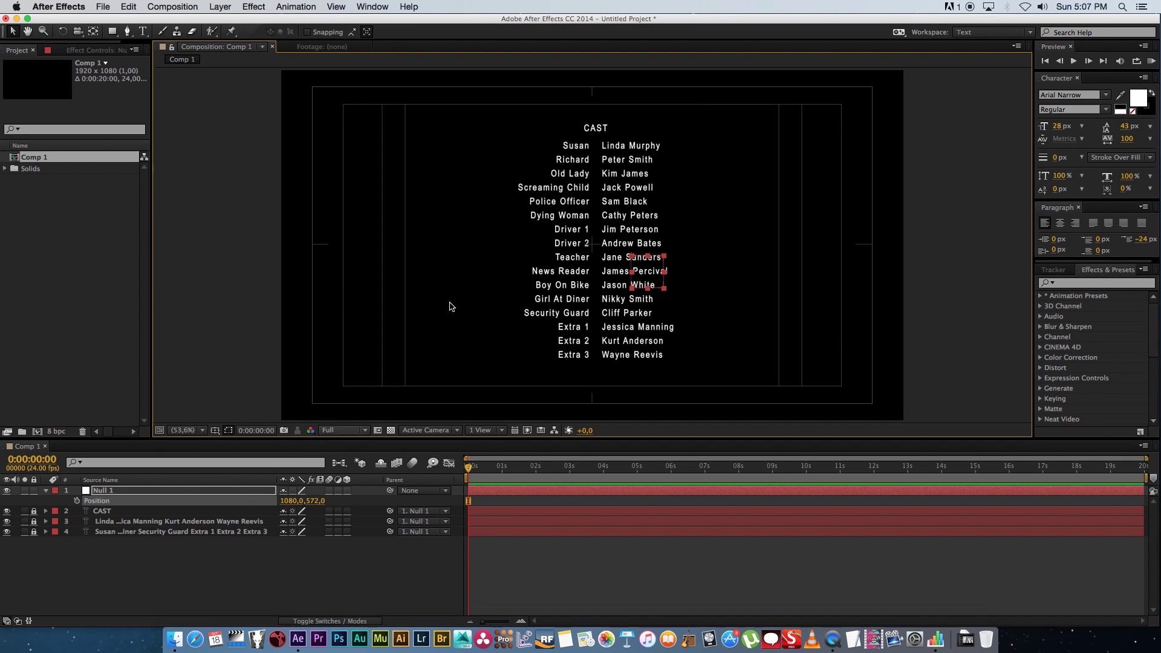
Settle Null 1 at position 1070, 572 to centre the credits block
left_click(191, 551)
left_click(121, 494)
key("ctrl+z")
key("ctrl+z")
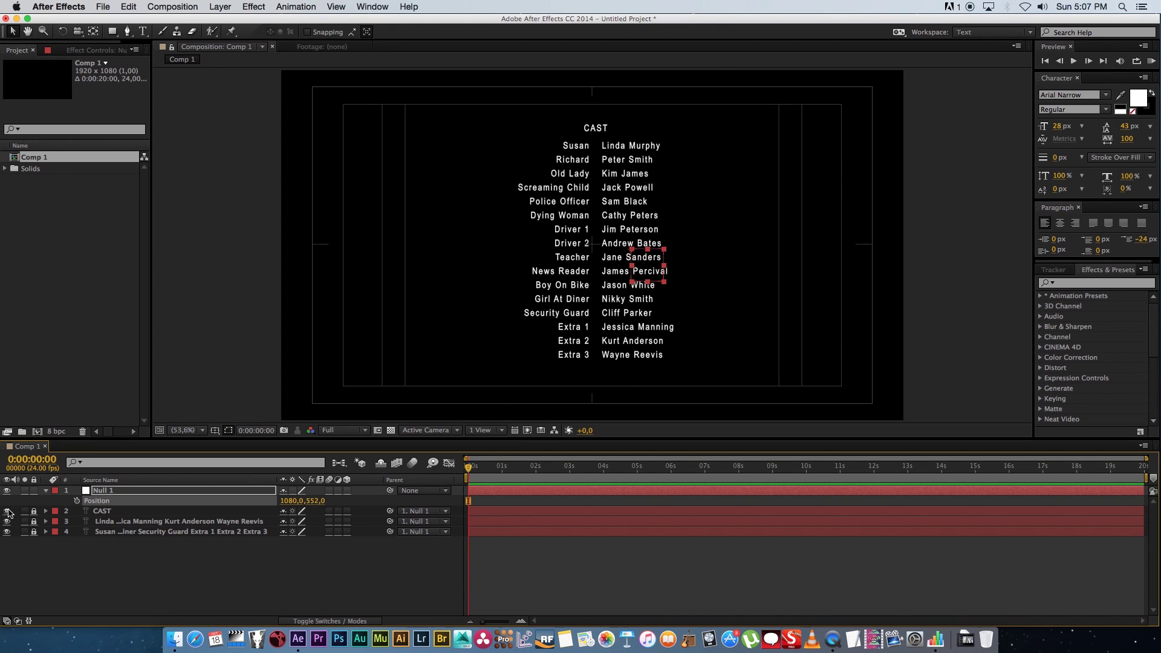
key("ctrl+z")
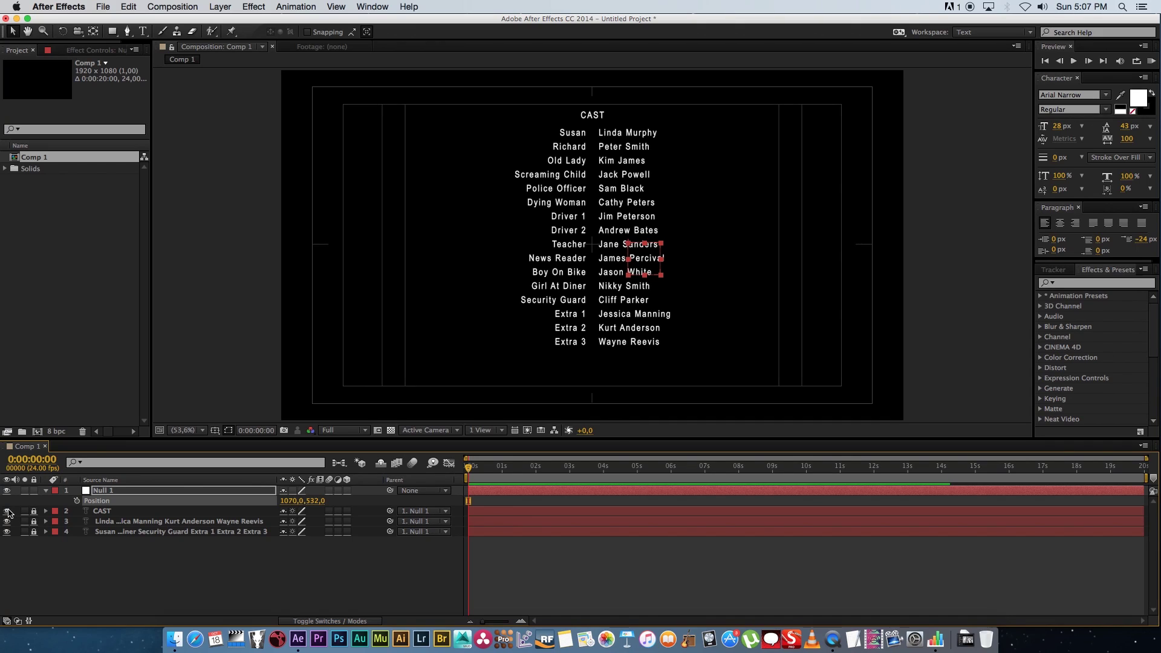
key("ctrl+z")
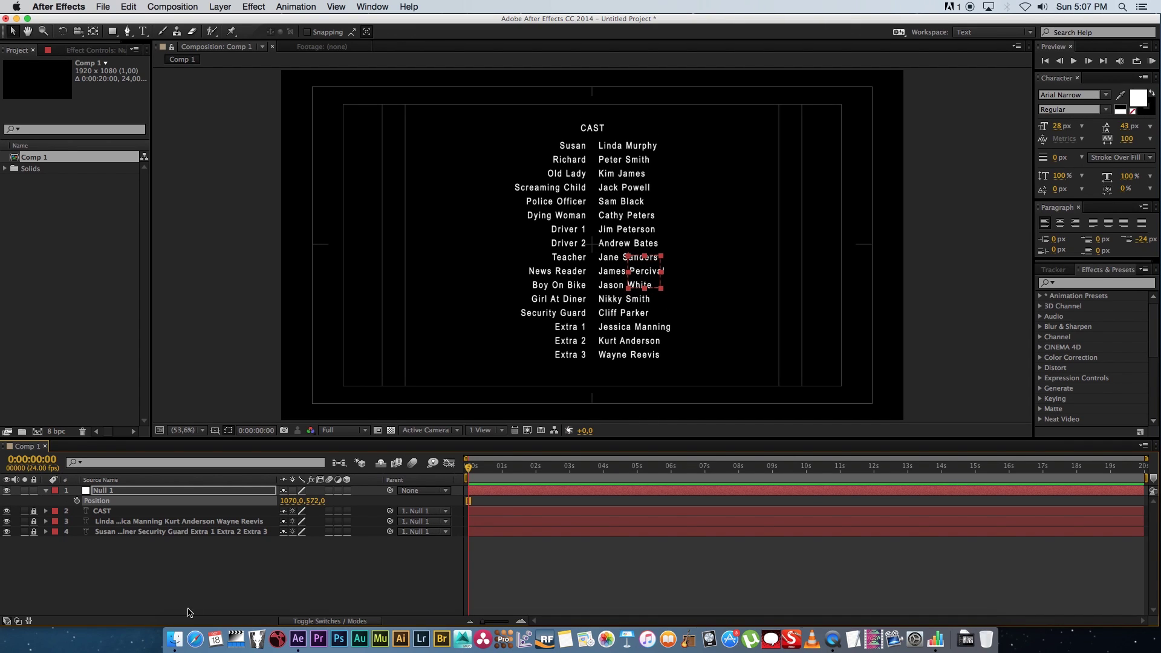
left_click(203, 563)
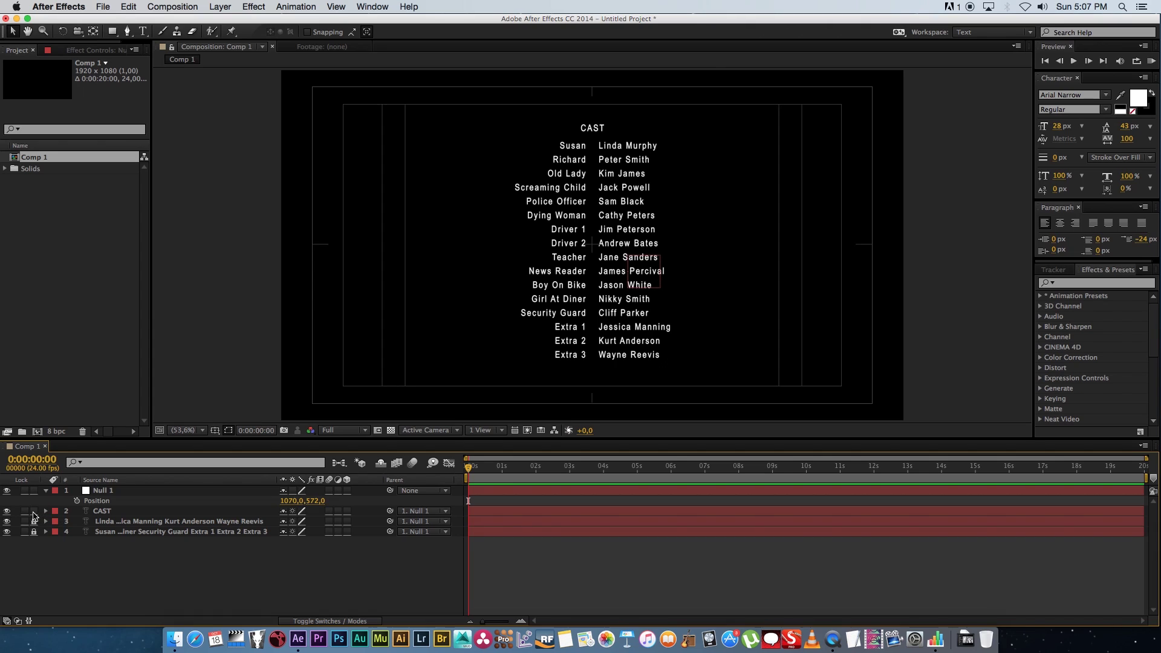
Unlock the three text layers and set their fill colour to E5E5E5
left_click_drag(33, 511, 33, 531)
left_click(103, 511)
left_click(124, 534, "shift")
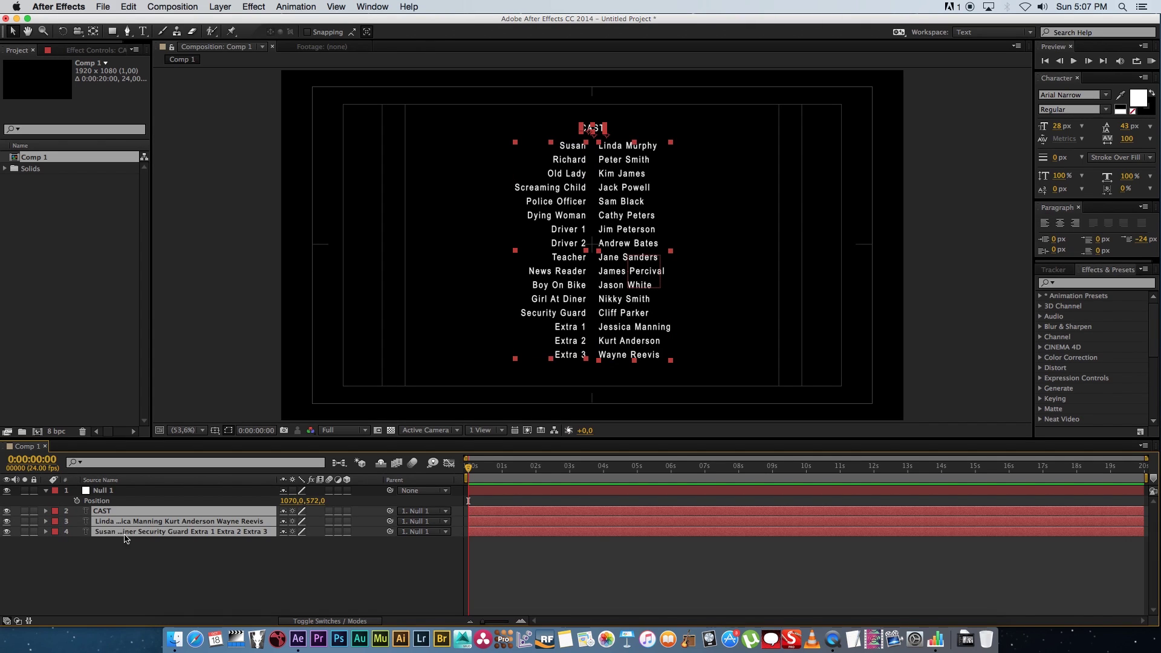
left_click(1138, 99)
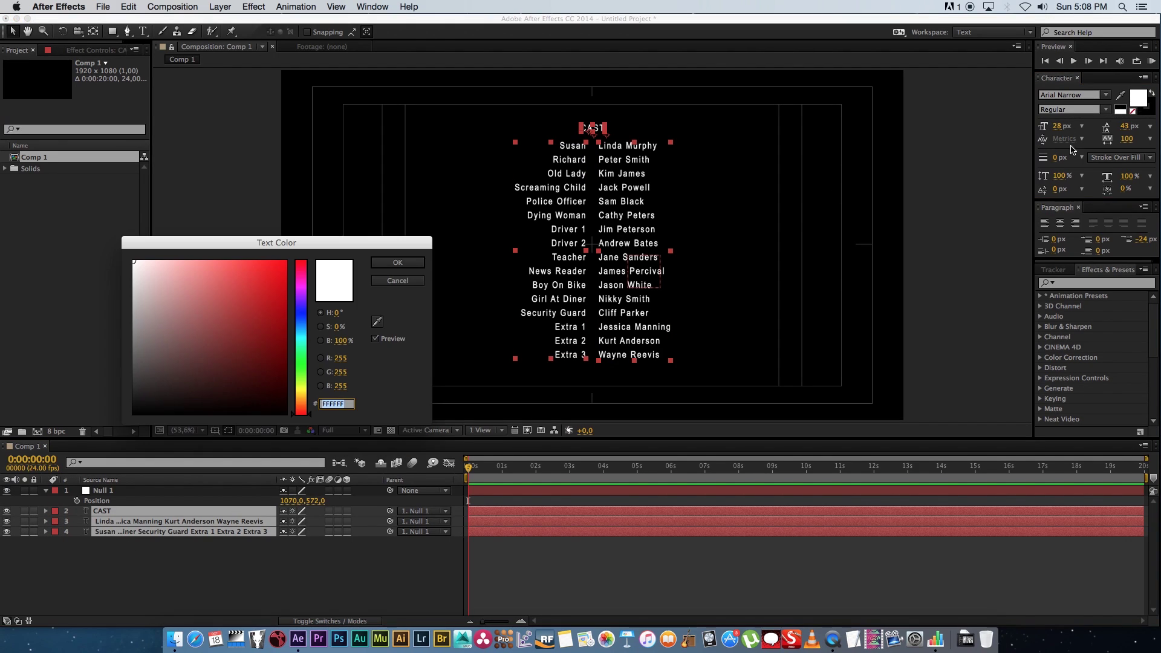
left_click_drag(284, 243, 324, 217)
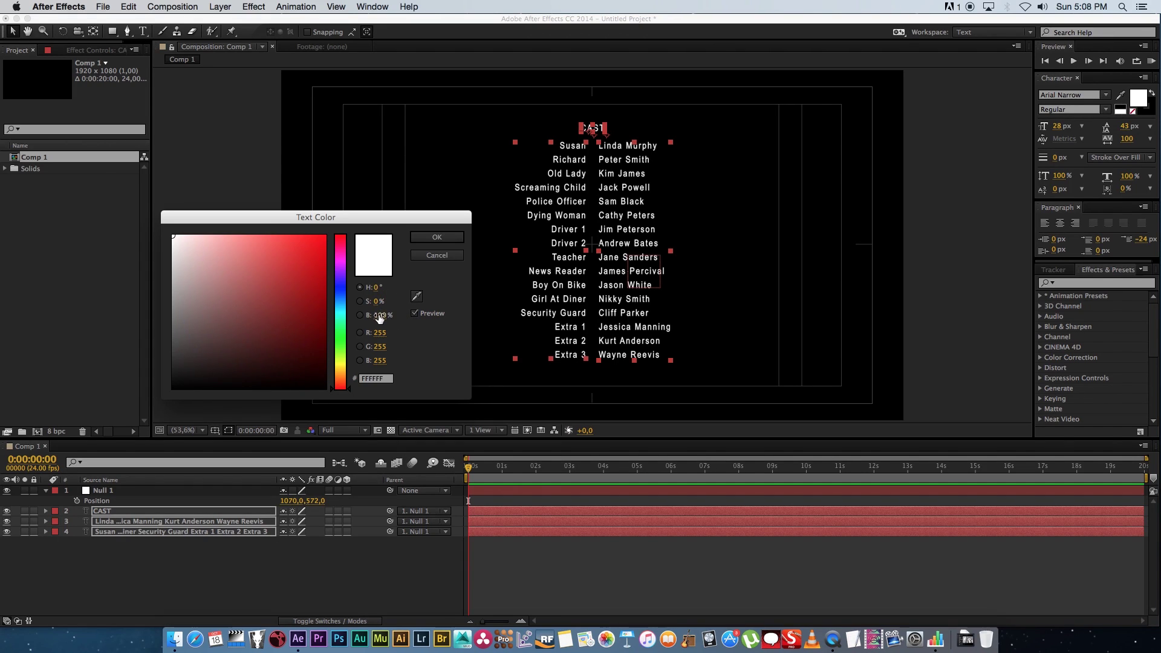
key("Return")
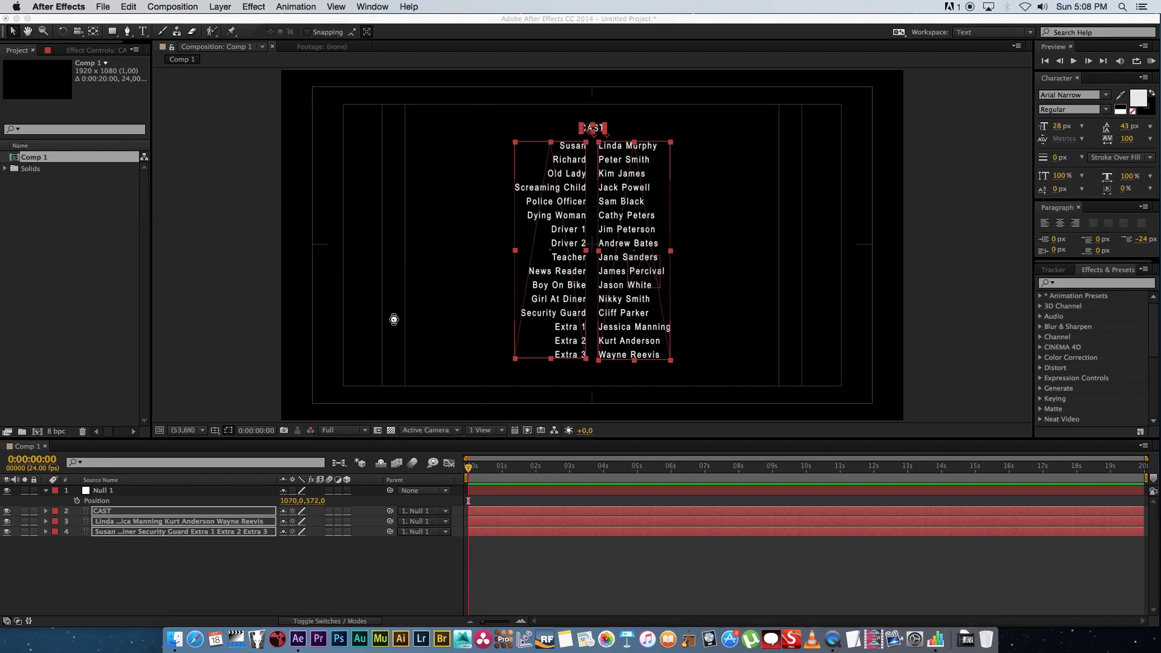
Verify the E5E5E5 text colour, then select Null 1
left_click(1138, 102)
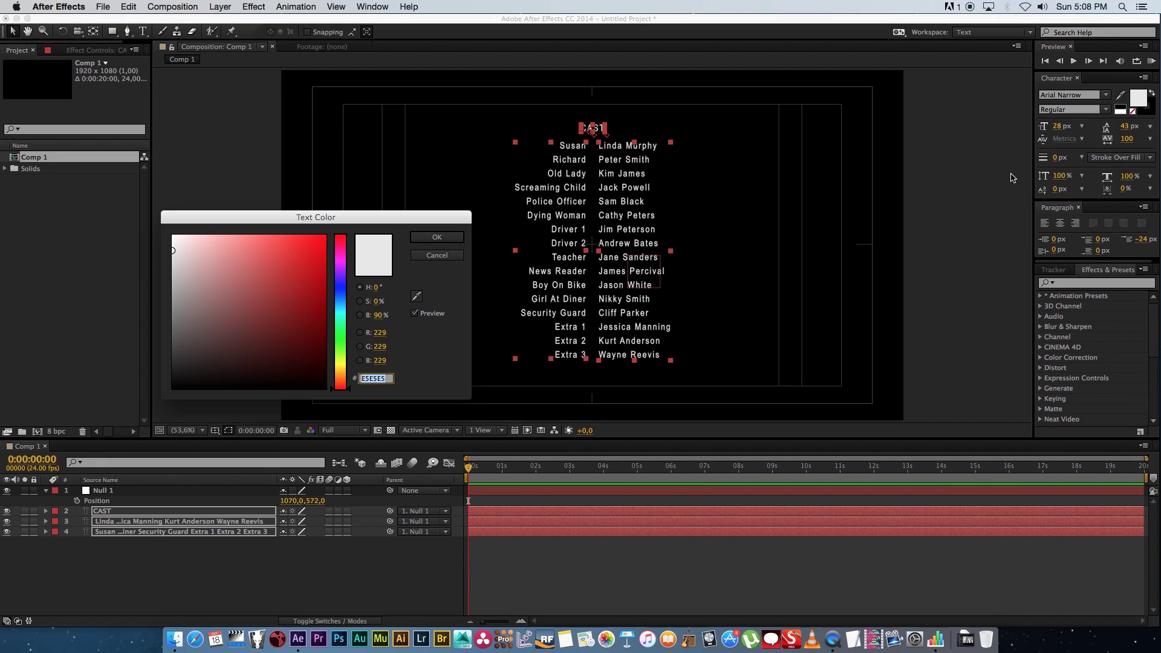
left_click(435, 255)
left_click(180, 575)
left_click(121, 492)
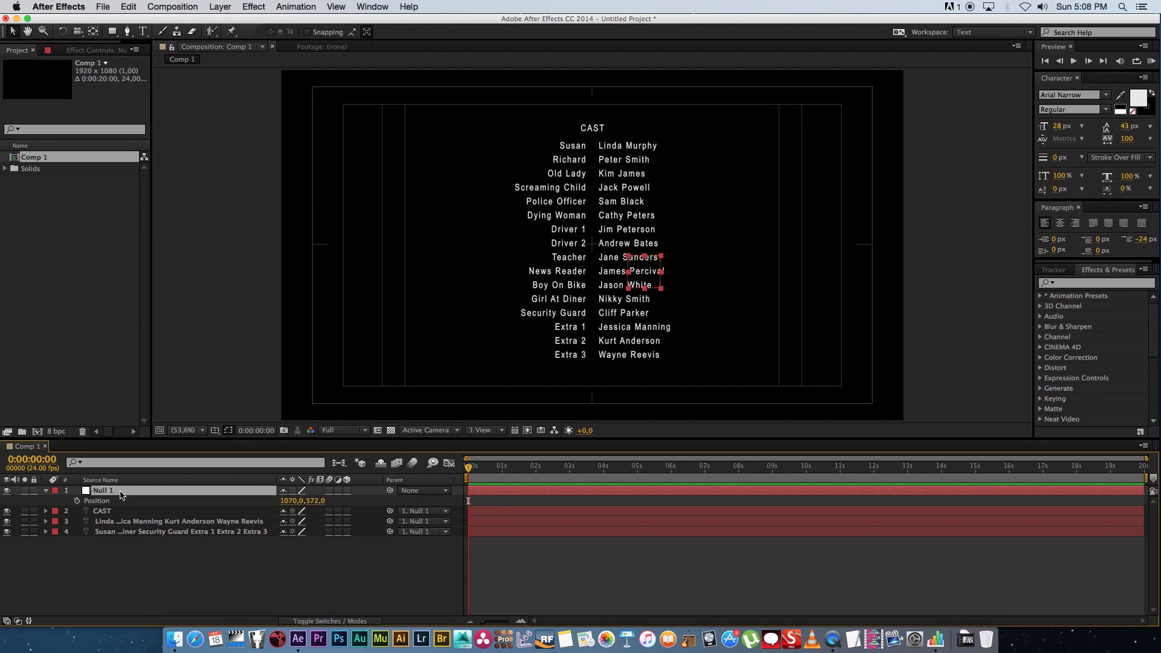
Lock the text layers and keyframe Null 1 at 1070, 1528 at 0 s
left_click_drag(34, 511, 35, 532)
left_click_drag(315, 501, 907, 488)
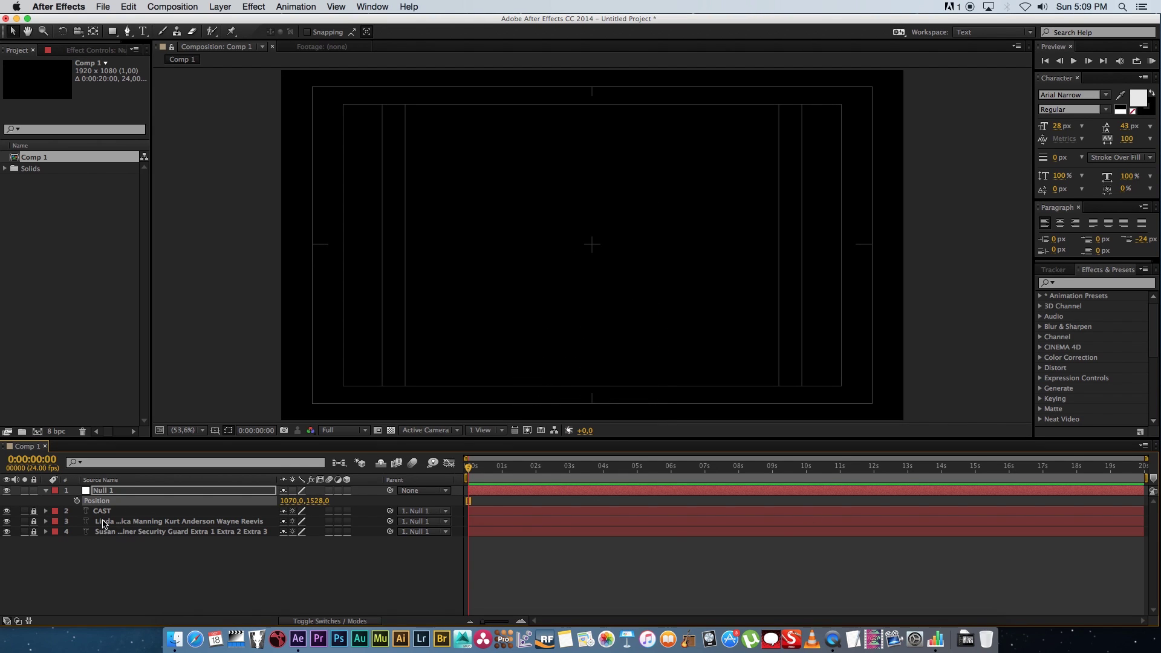
left_click(77, 500)
Near the end, set Null 1's Y to -365, then return to the start
left_click_drag(469, 467, 1152, 475)
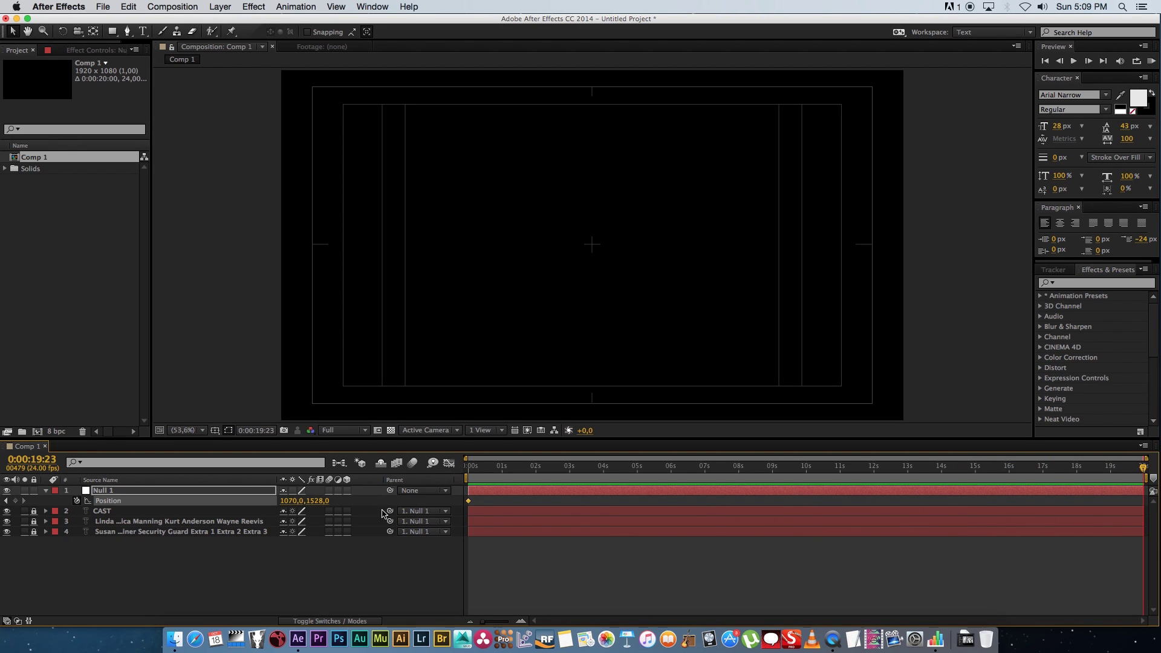
left_click_drag(315, 501, 311, 502)
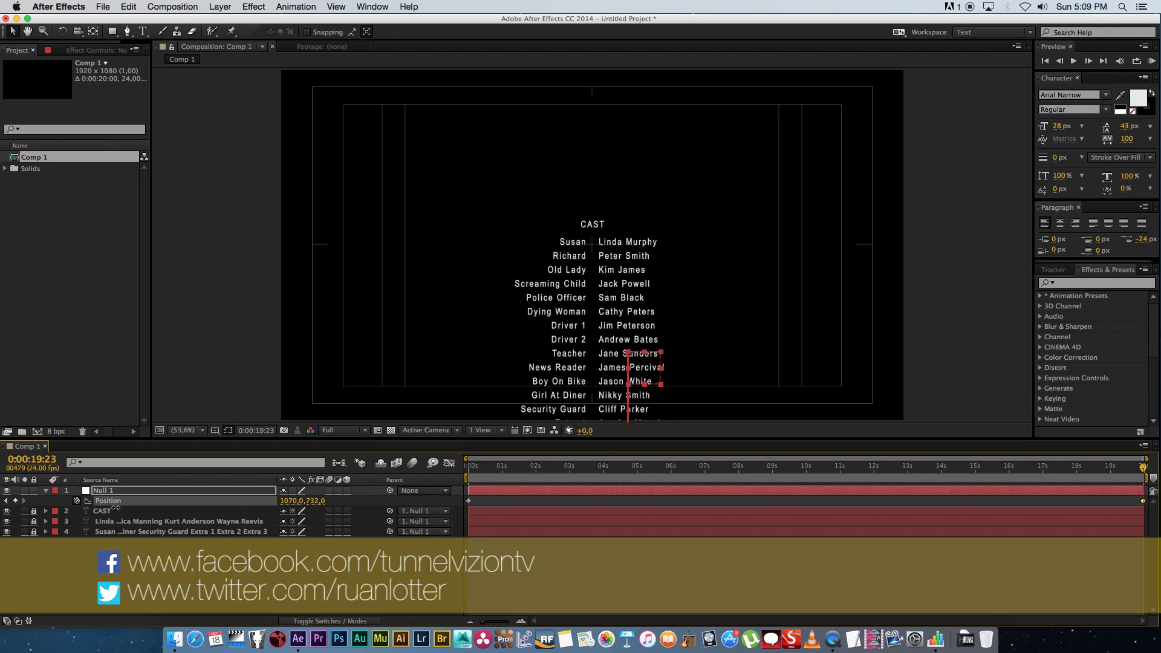
left_click_drag(115, 508, 16, 505)
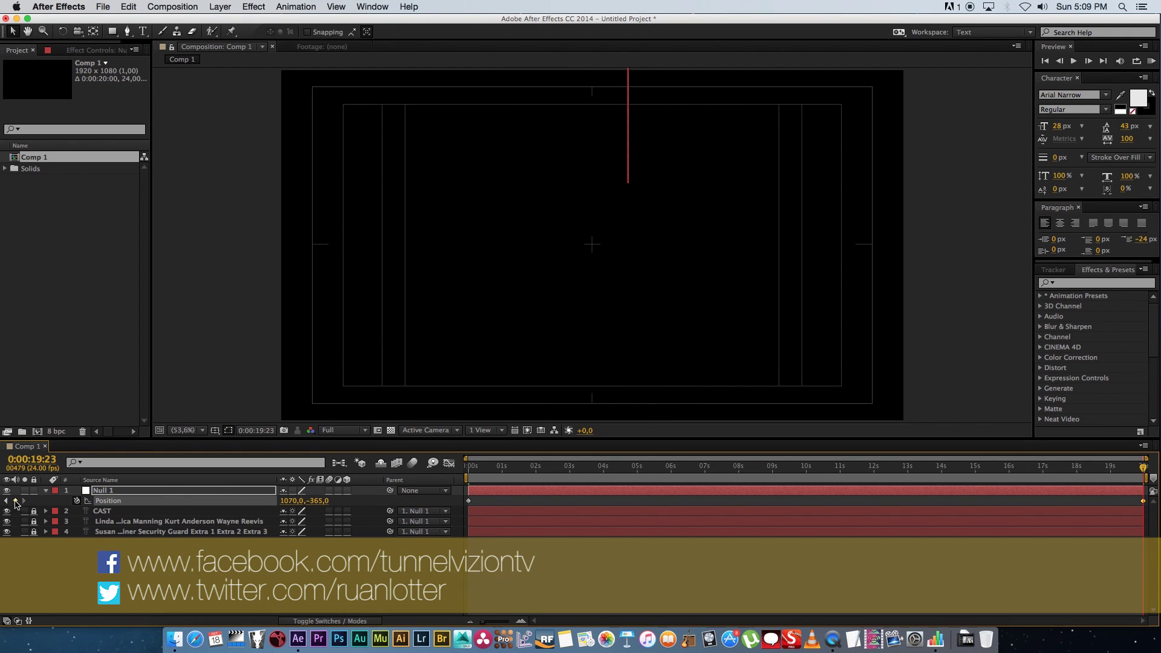
left_click_drag(497, 461, 468, 466)
Deselect Null 1 to leave the credits ready for playback from 0 s
left_click(321, 572)
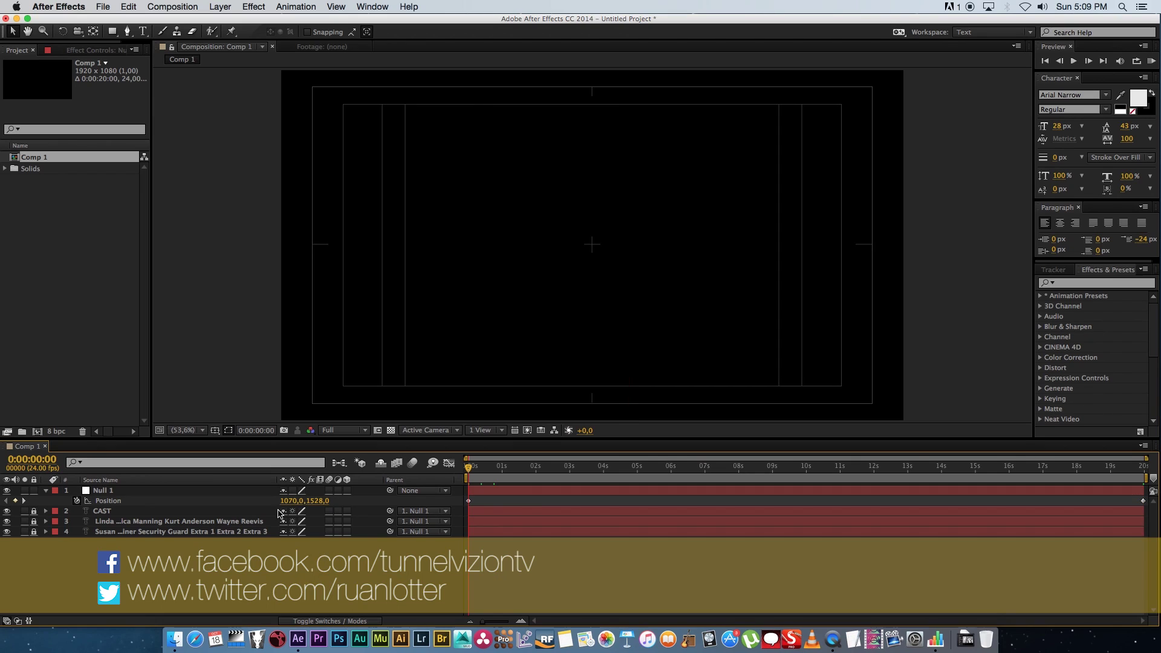